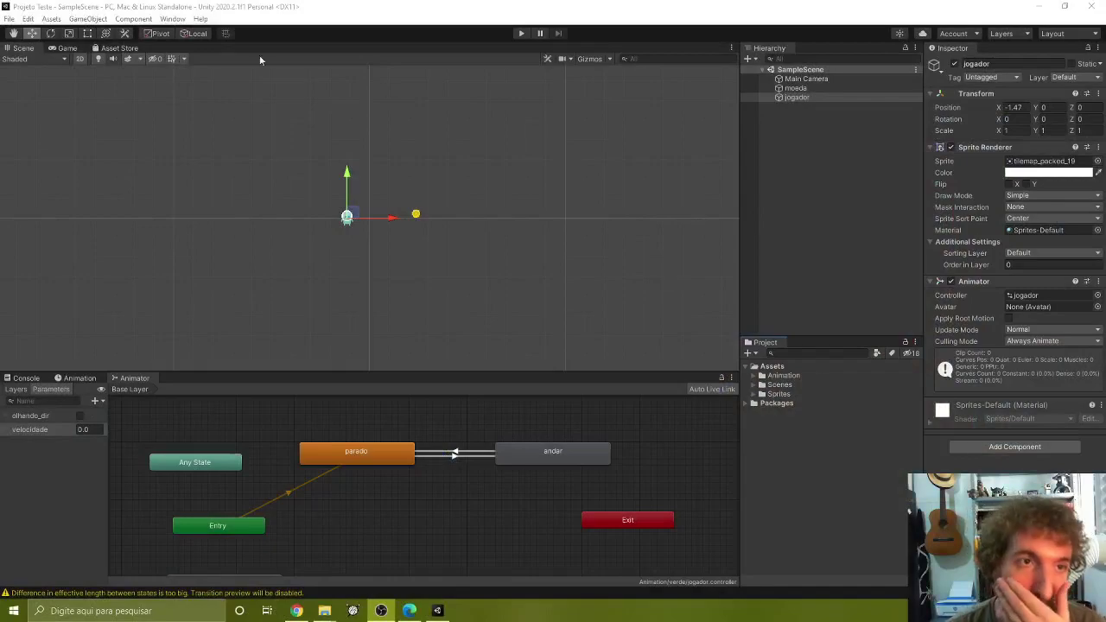
Step: Focus the Unity Editor window and open the Edit menu leading to Project Settings
{"action": "left_click", "coordinate": [268, 10]}
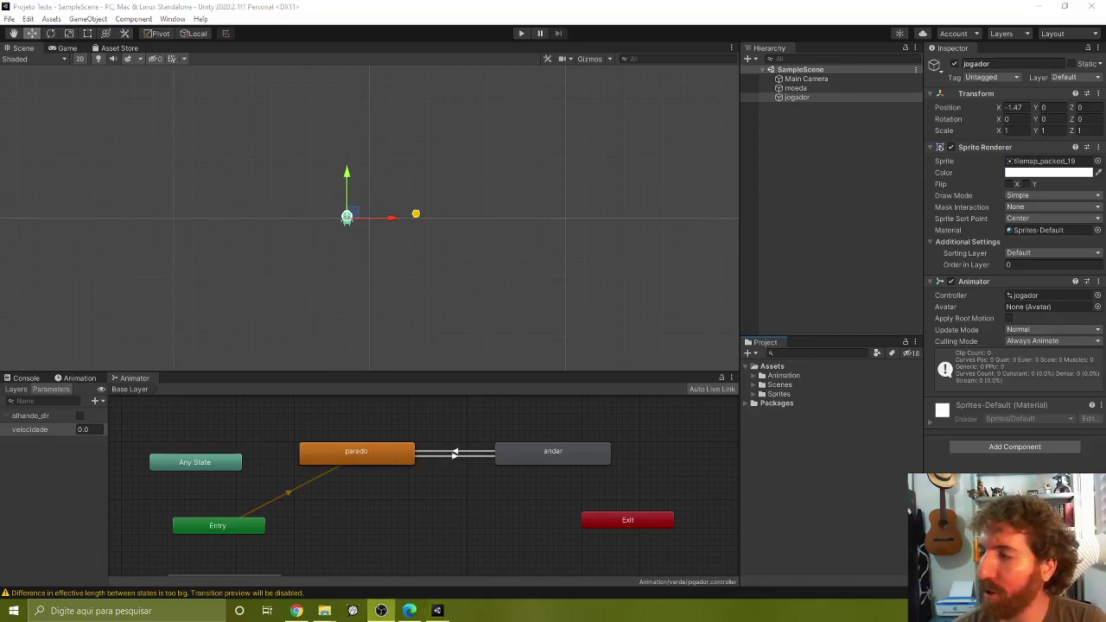
{"action": "left_click", "coordinate": [419, 26]}
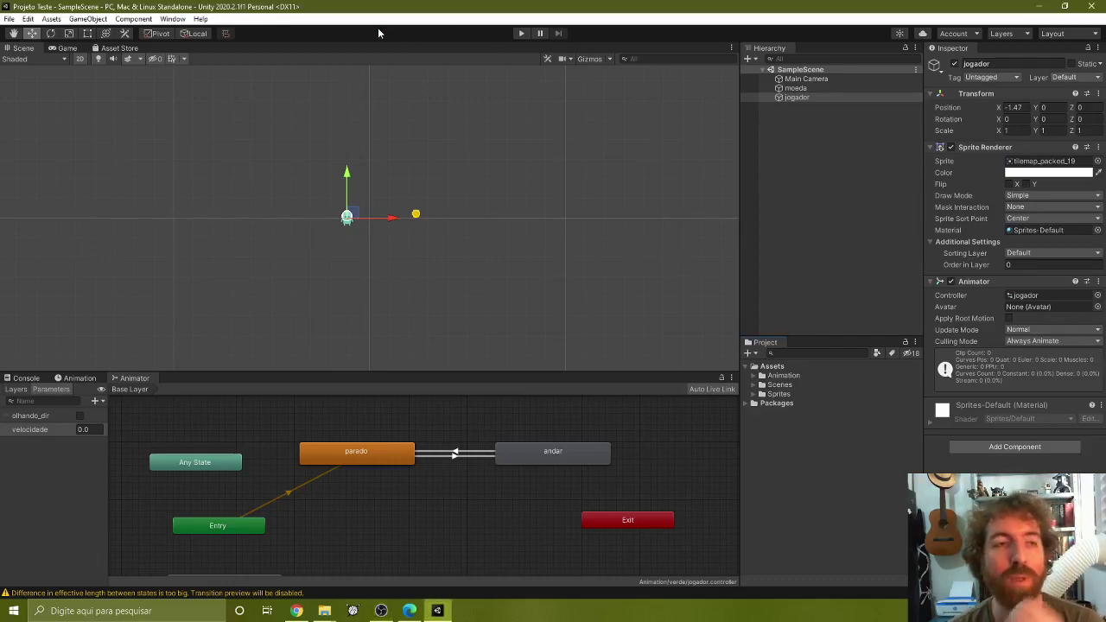
{"action": "left_click", "coordinate": [29, 18]}
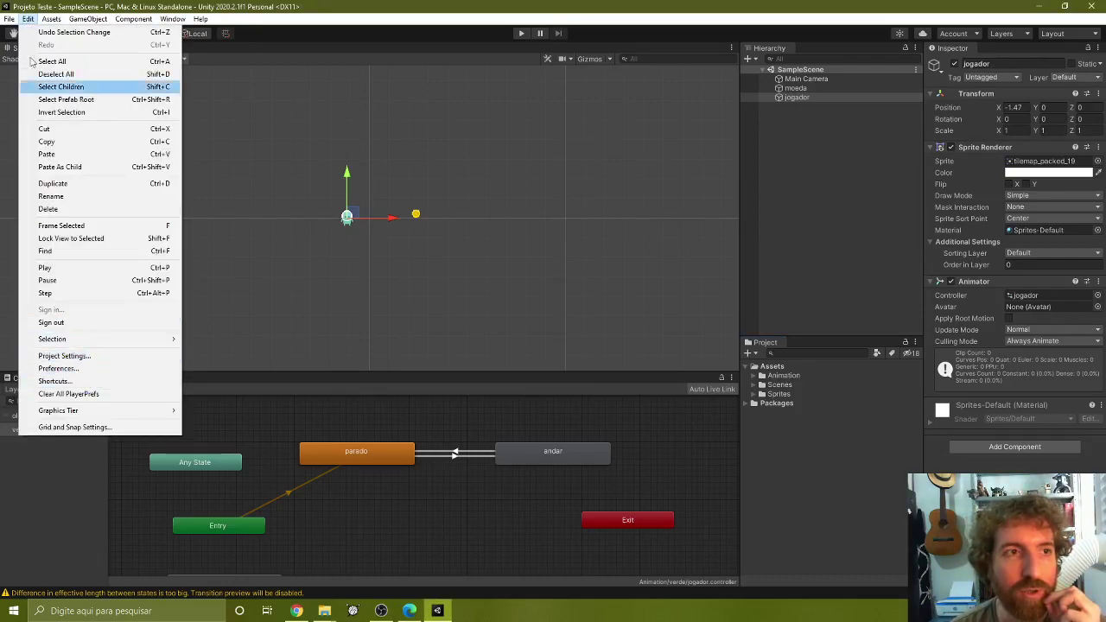
Step: Open Project Settings' Input Manager and expand the Horizontal axis showing left/right and a/d keys
{"action": "left_click", "coordinate": [95, 356]}
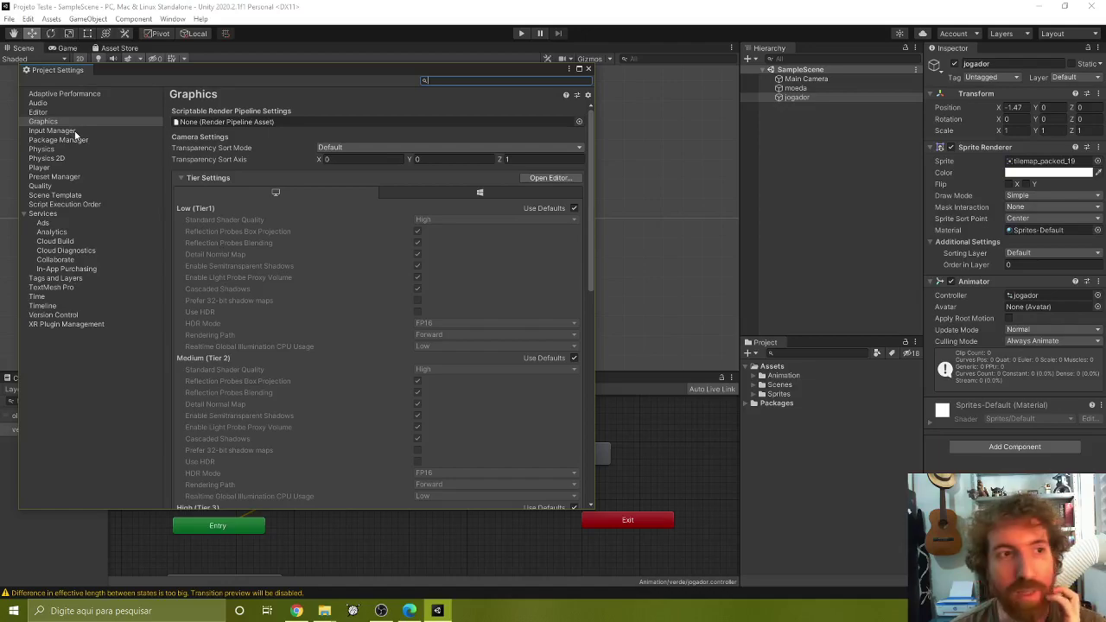
{"action": "left_click", "coordinate": [52, 130]}
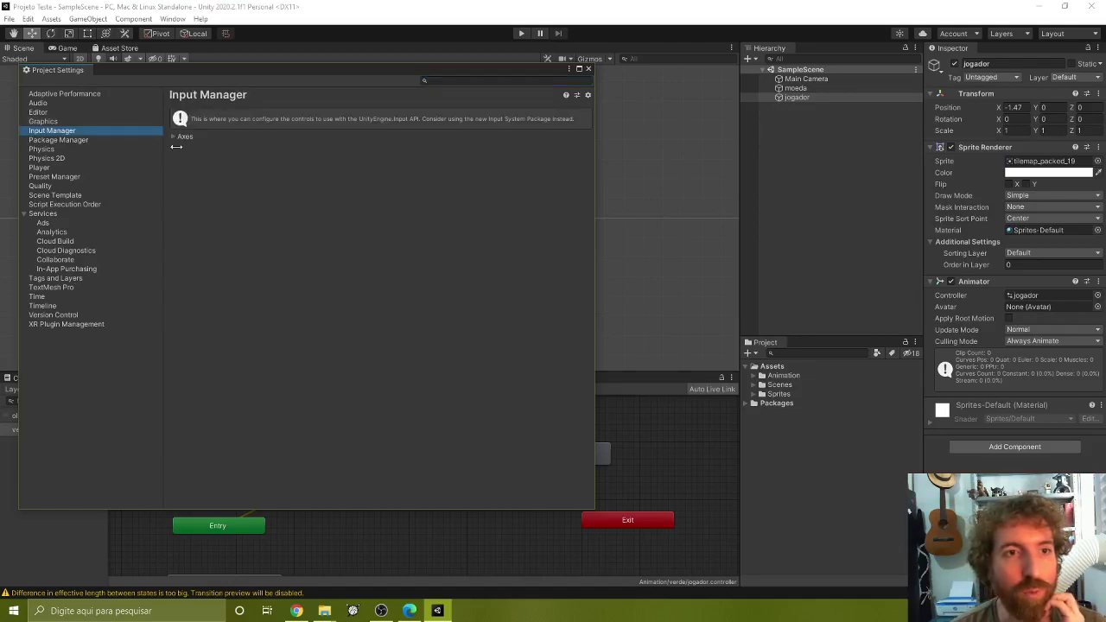
{"action": "left_click", "coordinate": [187, 138]}
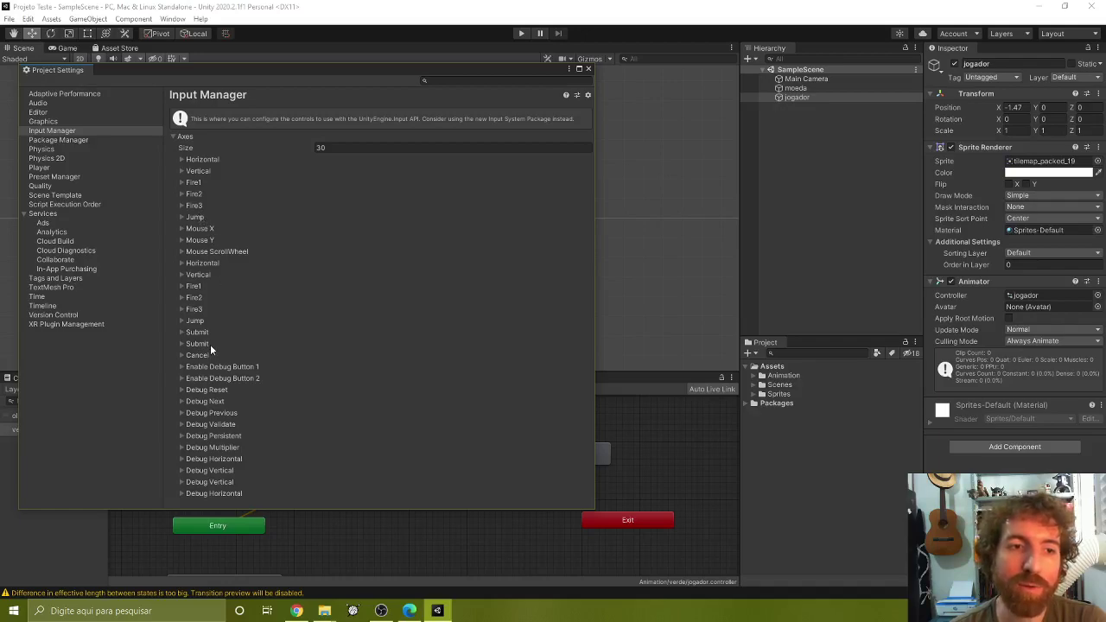
{"action": "left_click", "coordinate": [179, 159]}
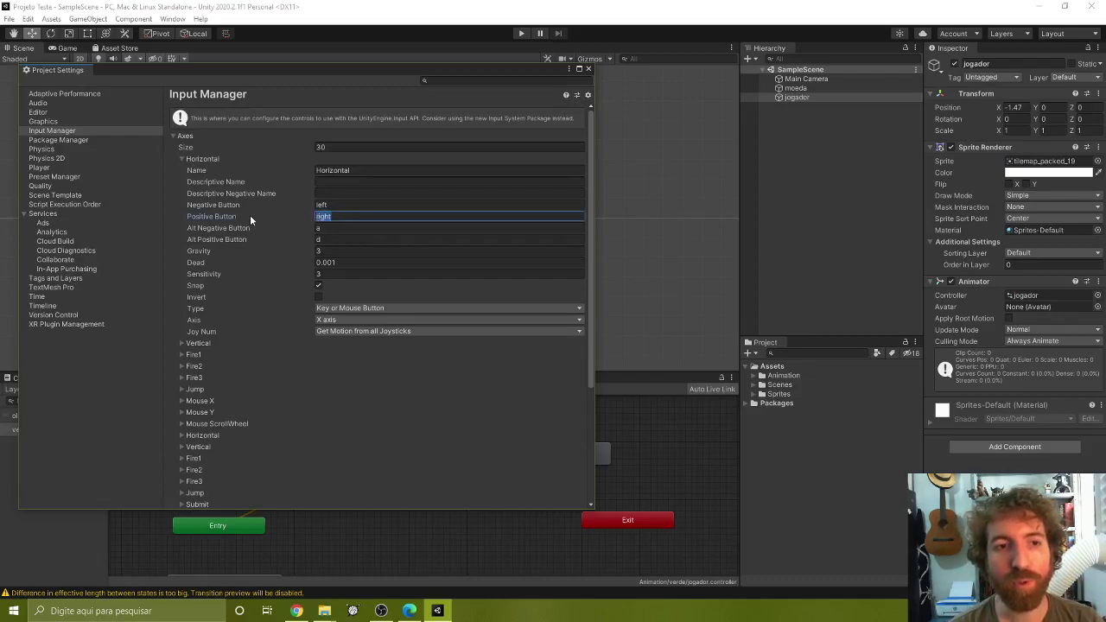
{"action": "mouse_move", "coordinate": [250, 220]}
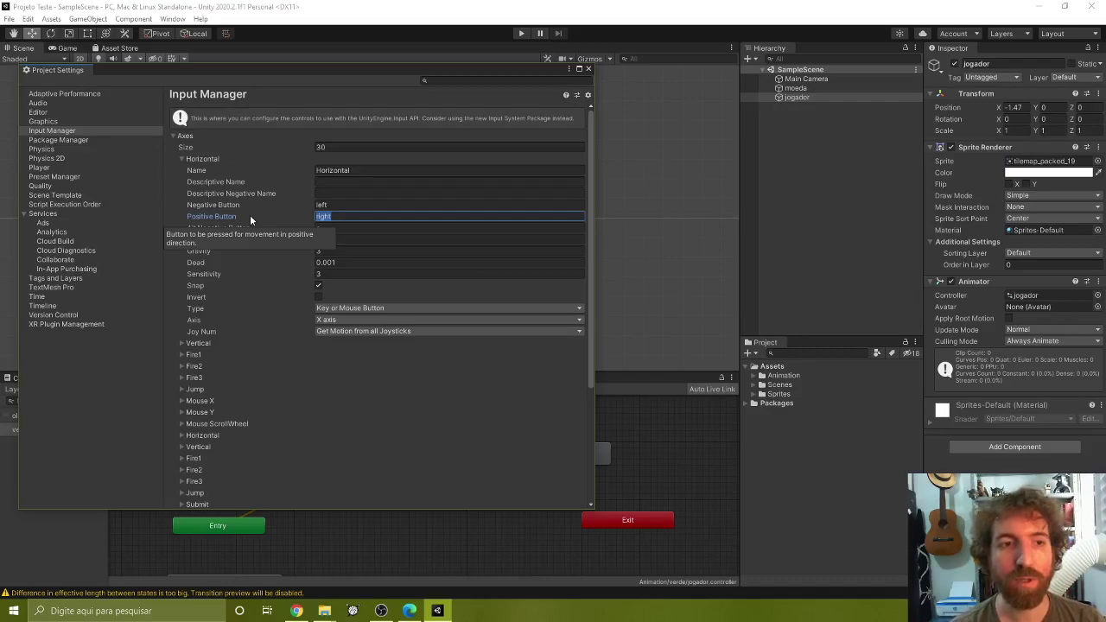
{"action": "left_click", "coordinate": [334, 204]}
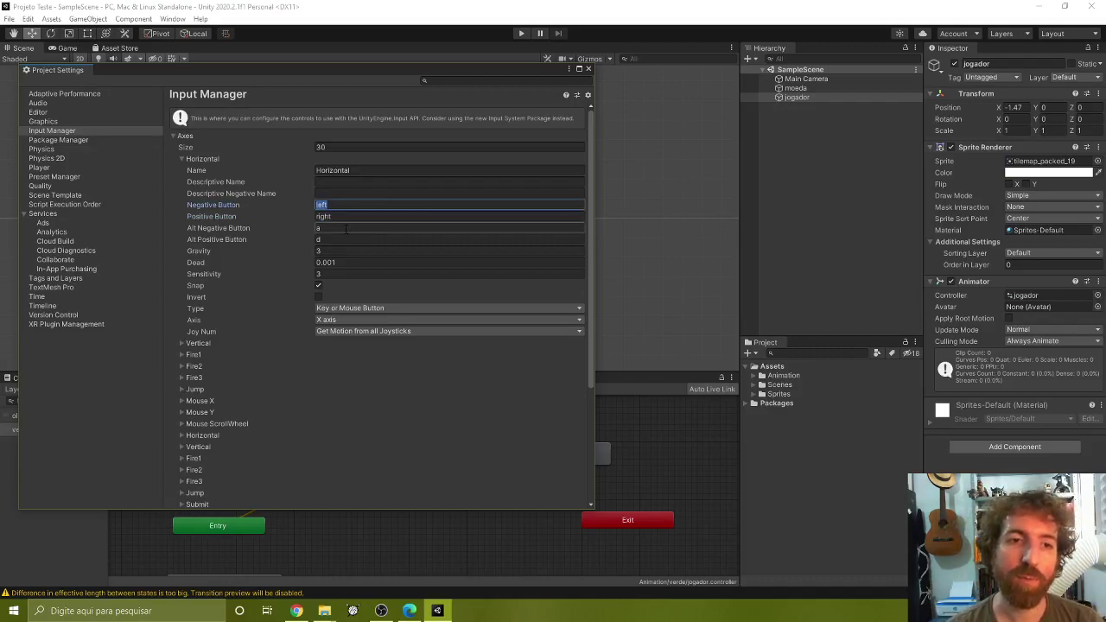
{"action": "left_click", "coordinate": [335, 227]}
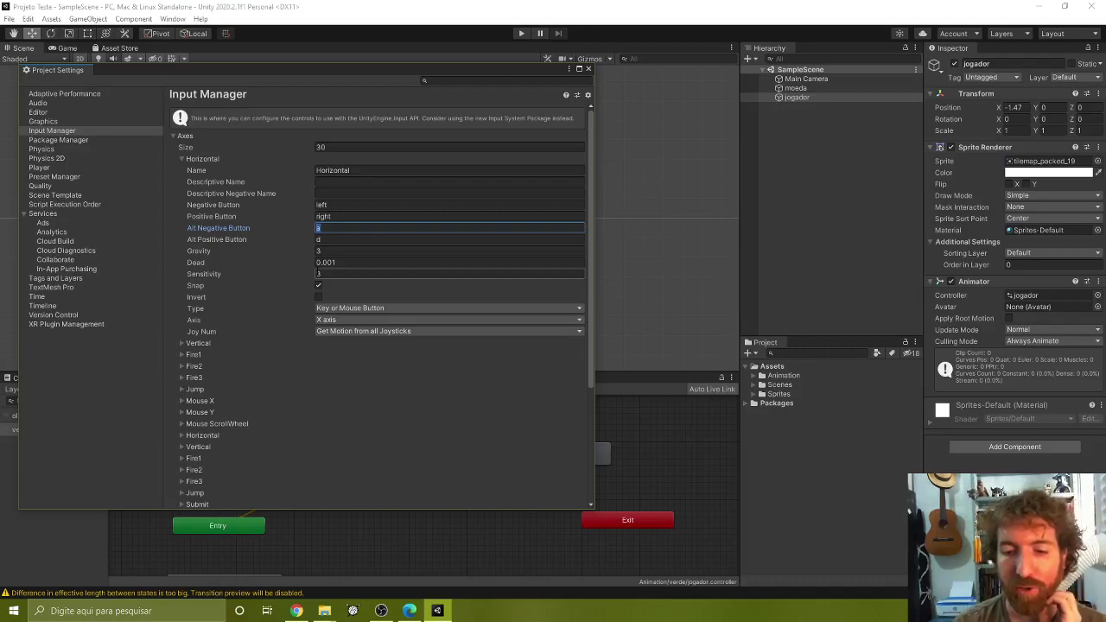
Step: Inspect the second Horizontal axis, then collapse both Horizontal entries back to the 30-axis list
{"action": "left_click", "coordinate": [214, 435]}
{"action": "scroll", "coordinate": [327, 382], "scroll_direction": "down", "scroll_amount": 4}
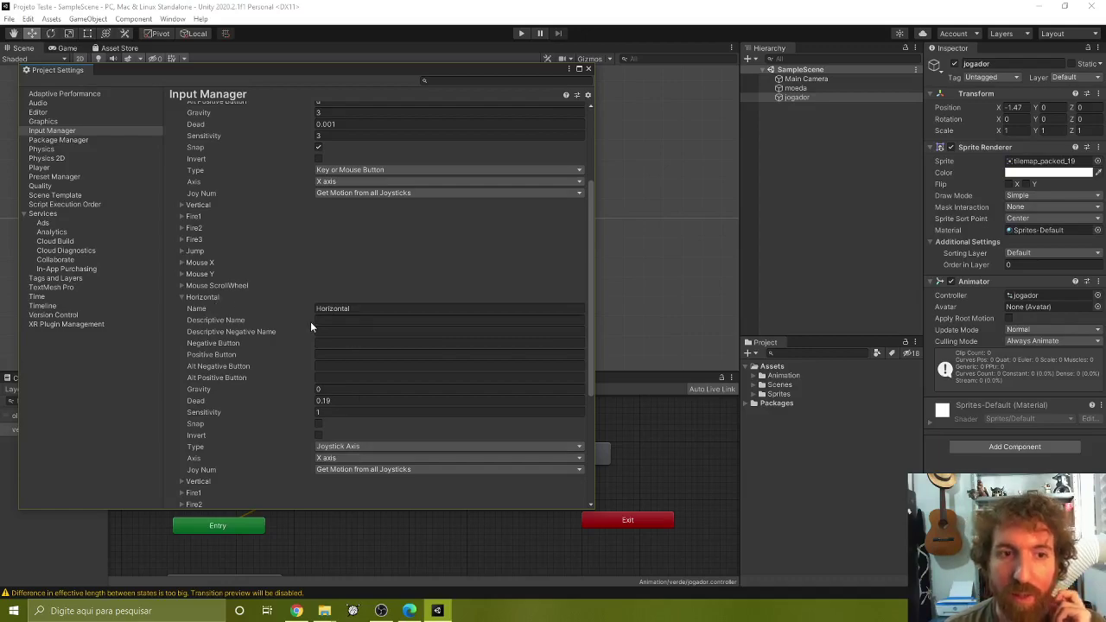
{"action": "scroll", "coordinate": [368, 261], "scroll_direction": "up", "scroll_amount": 3}
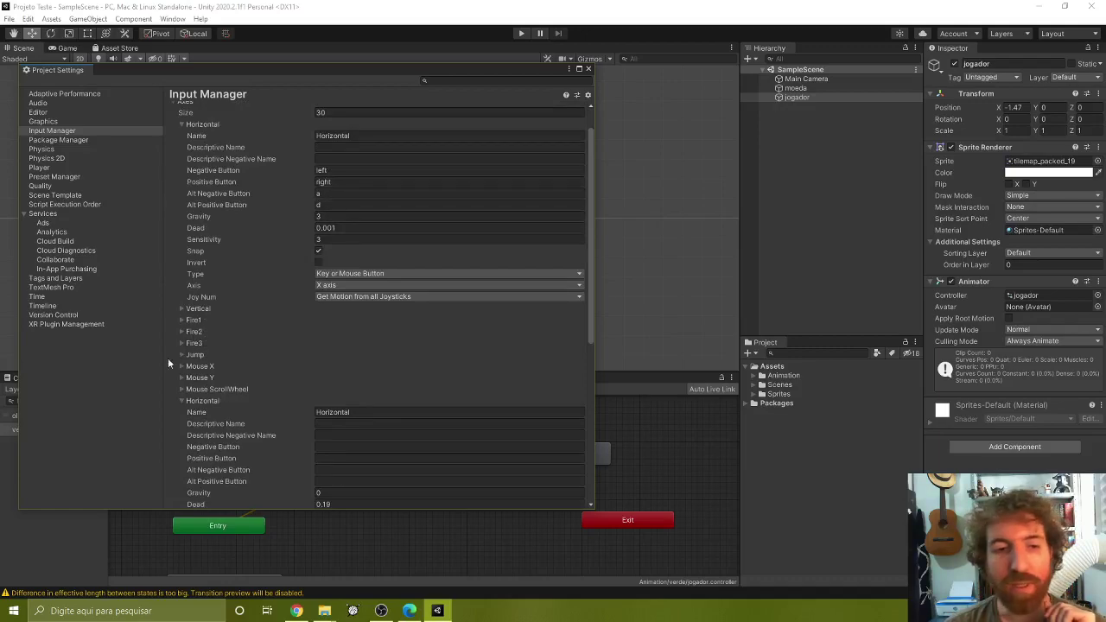
{"action": "left_click", "coordinate": [184, 399]}
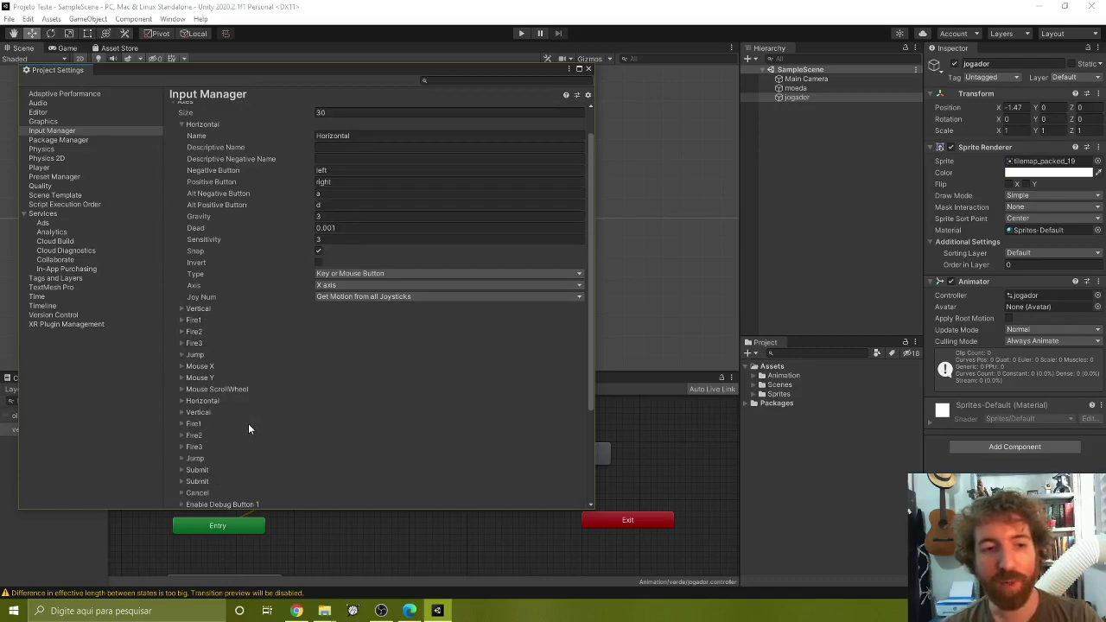
{"action": "scroll", "coordinate": [248, 421], "scroll_direction": "down", "scroll_amount": 3}
{"action": "scroll", "coordinate": [249, 423], "scroll_direction": "down", "scroll_amount": 1}
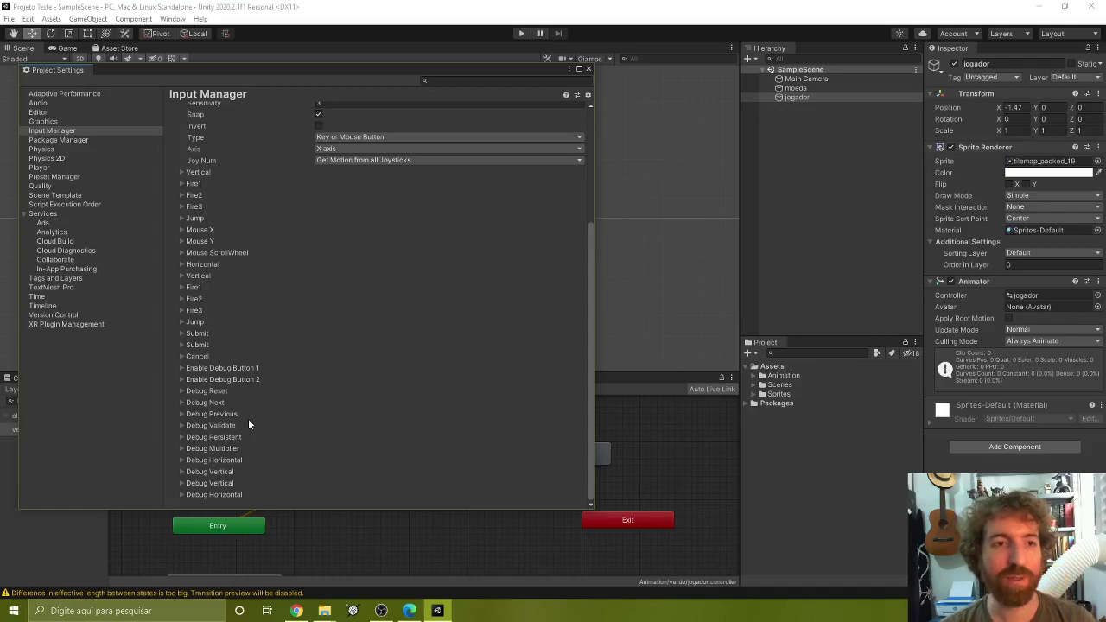
{"action": "scroll", "coordinate": [248, 418], "scroll_direction": "up", "scroll_amount": 3}
{"action": "scroll", "coordinate": [248, 418], "scroll_direction": "up", "scroll_amount": 3}
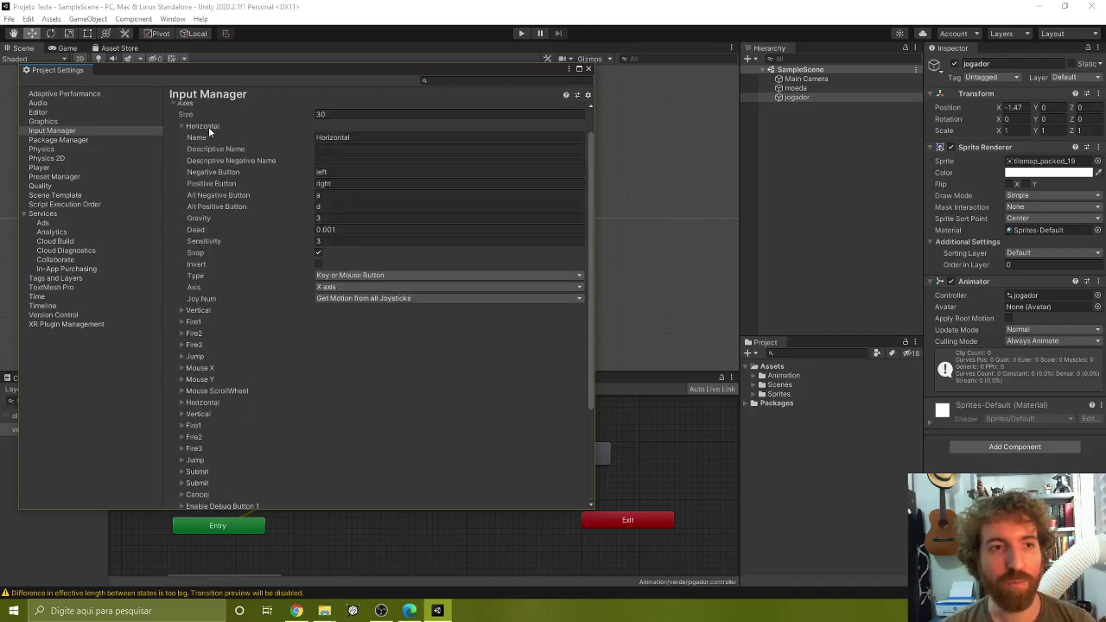
{"action": "left_click", "coordinate": [208, 126]}
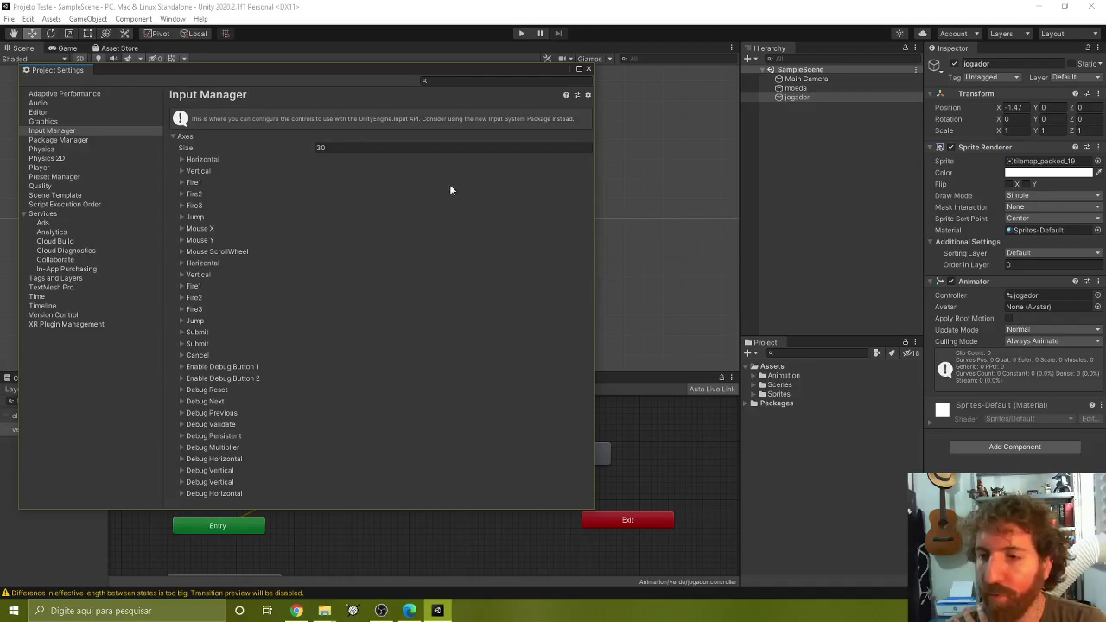
Step: Close Project Settings and open the Package Manager from the Window menu
{"action": "left_click", "coordinate": [588, 69]}
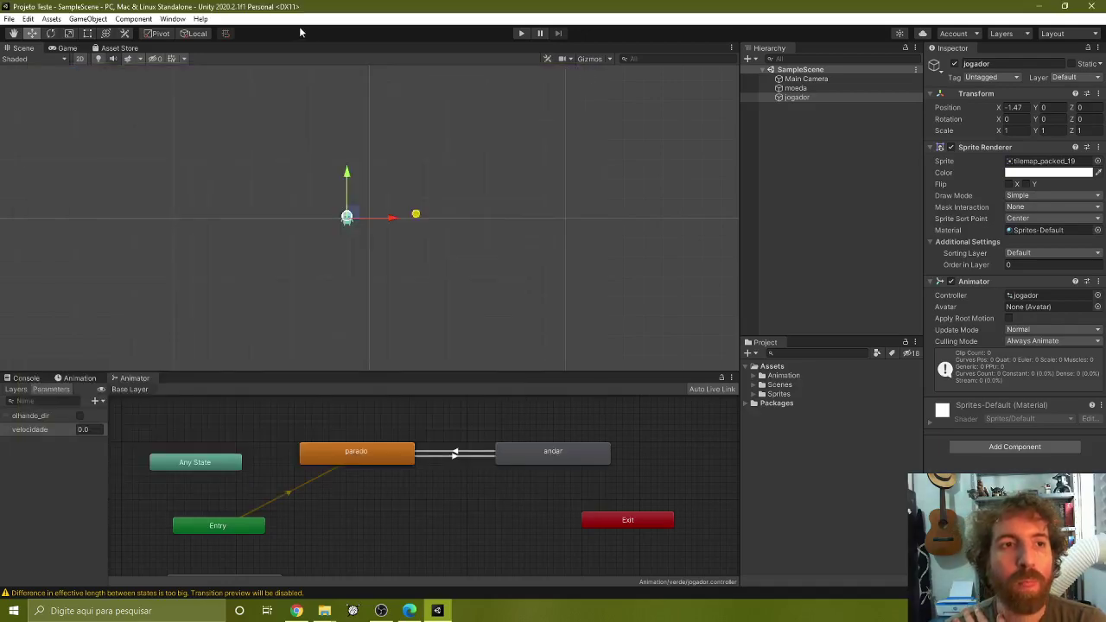
{"action": "left_click", "coordinate": [173, 19]}
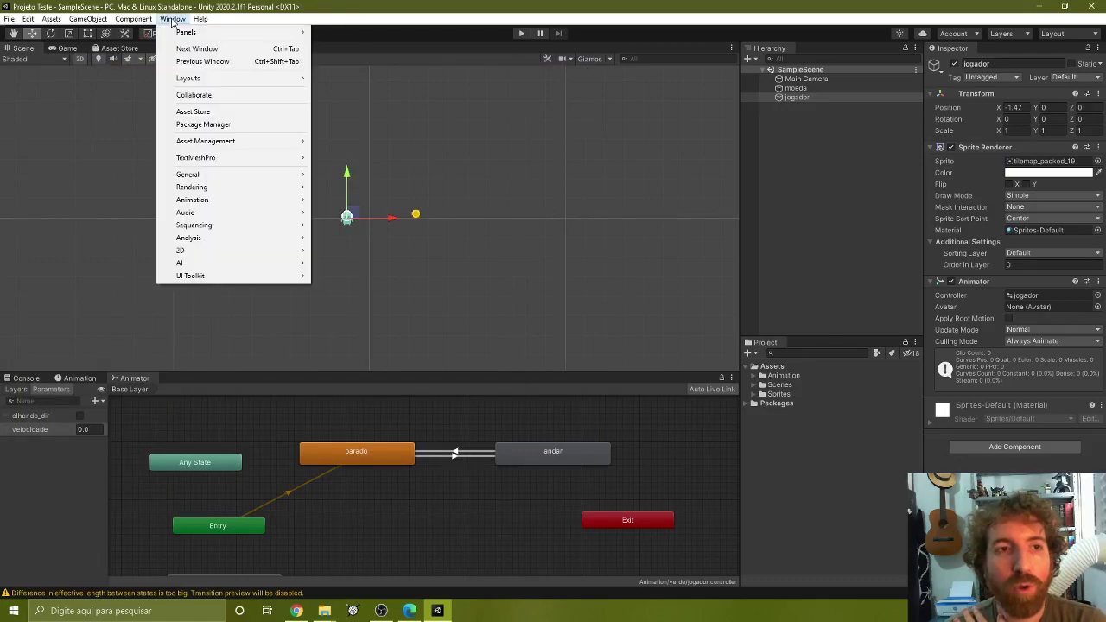
{"action": "left_click", "coordinate": [192, 128]}
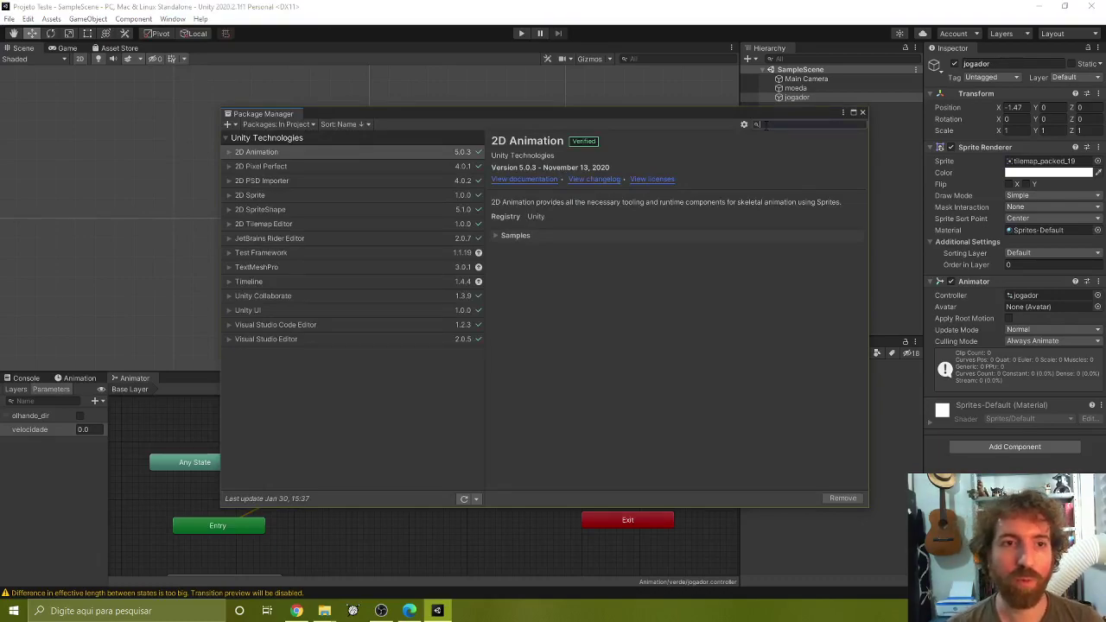
Step: Switch the package list to Unity Registry and scroll down to Input System 1.0.2
{"action": "left_click", "coordinate": [293, 127]}
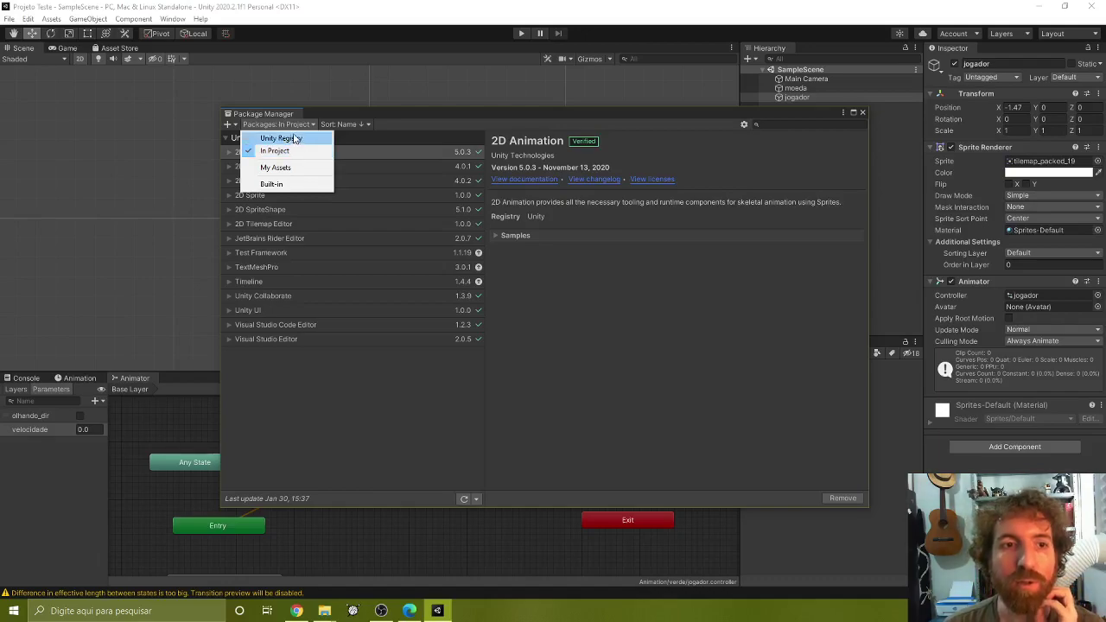
{"action": "left_click", "coordinate": [301, 138]}
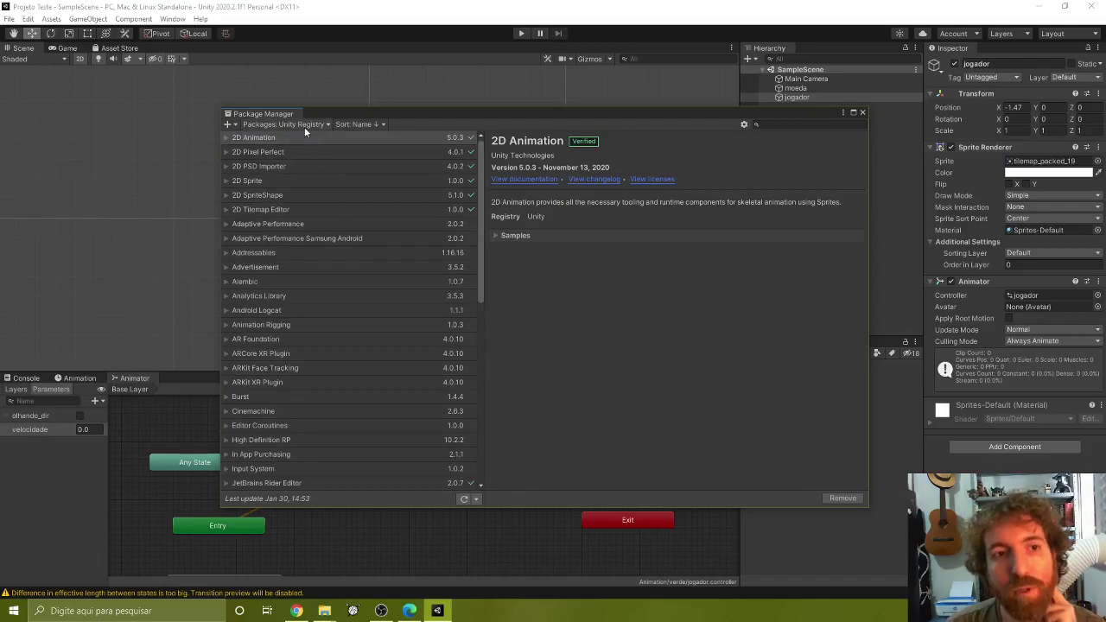
{"action": "scroll", "coordinate": [384, 187], "scroll_direction": "down", "scroll_amount": 3}
{"action": "scroll", "coordinate": [385, 186], "scroll_direction": "down", "scroll_amount": 3}
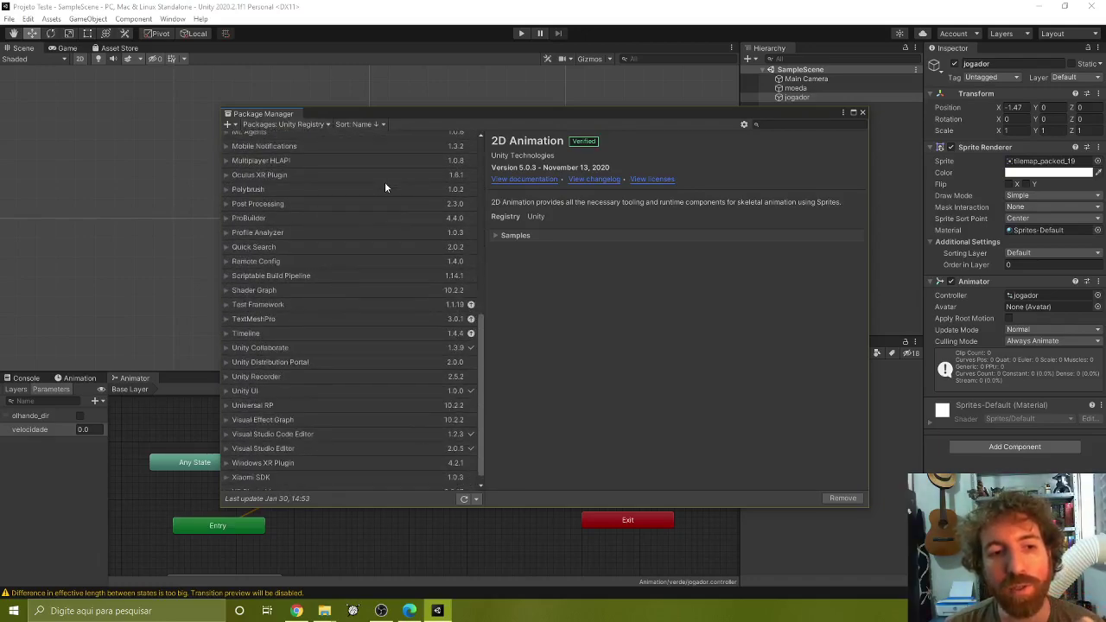
{"action": "scroll", "coordinate": [384, 187], "scroll_direction": "down", "scroll_amount": 4}
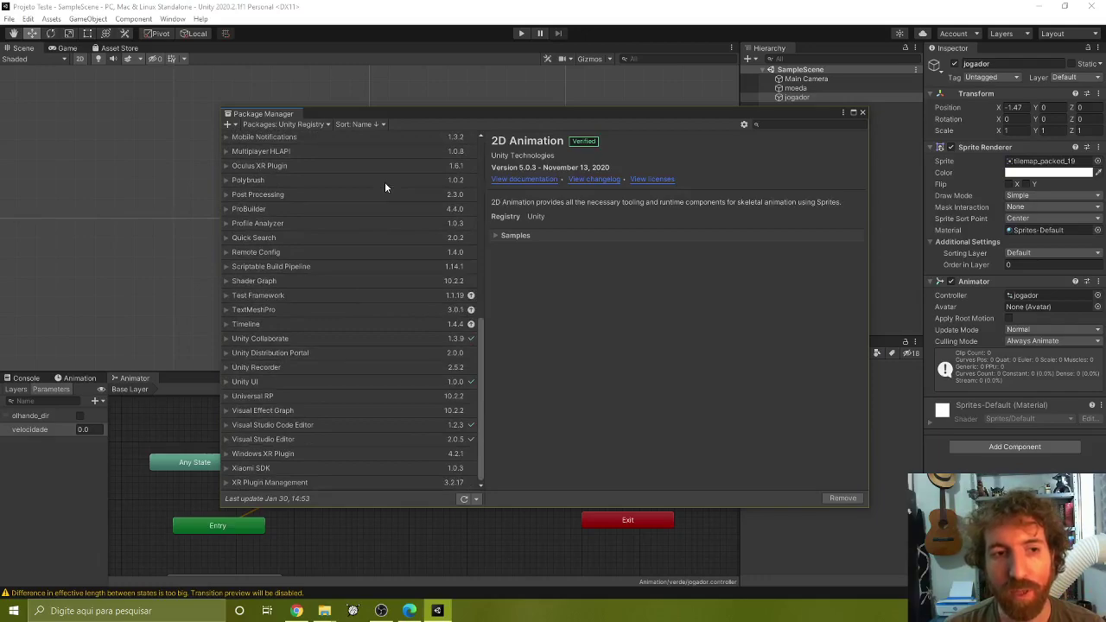
{"action": "scroll", "coordinate": [385, 186], "scroll_direction": "up", "scroll_amount": 5}
{"action": "scroll", "coordinate": [386, 186], "scroll_direction": "up", "scroll_amount": 5}
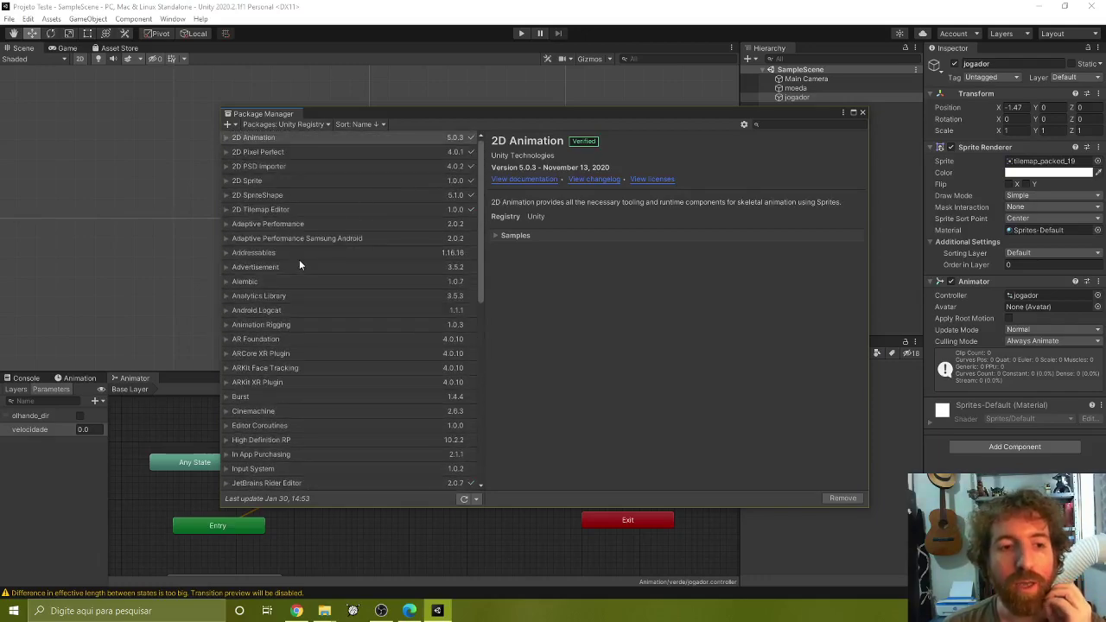
{"action": "scroll", "coordinate": [300, 267], "scroll_direction": "down", "scroll_amount": 3}
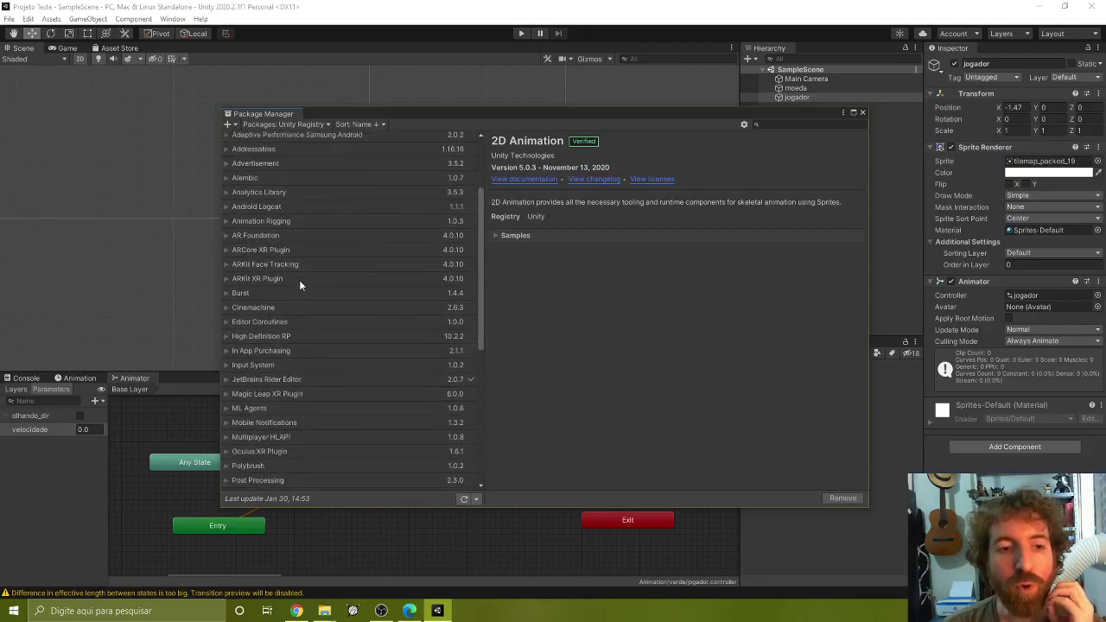
{"action": "left_click", "coordinate": [263, 365]}
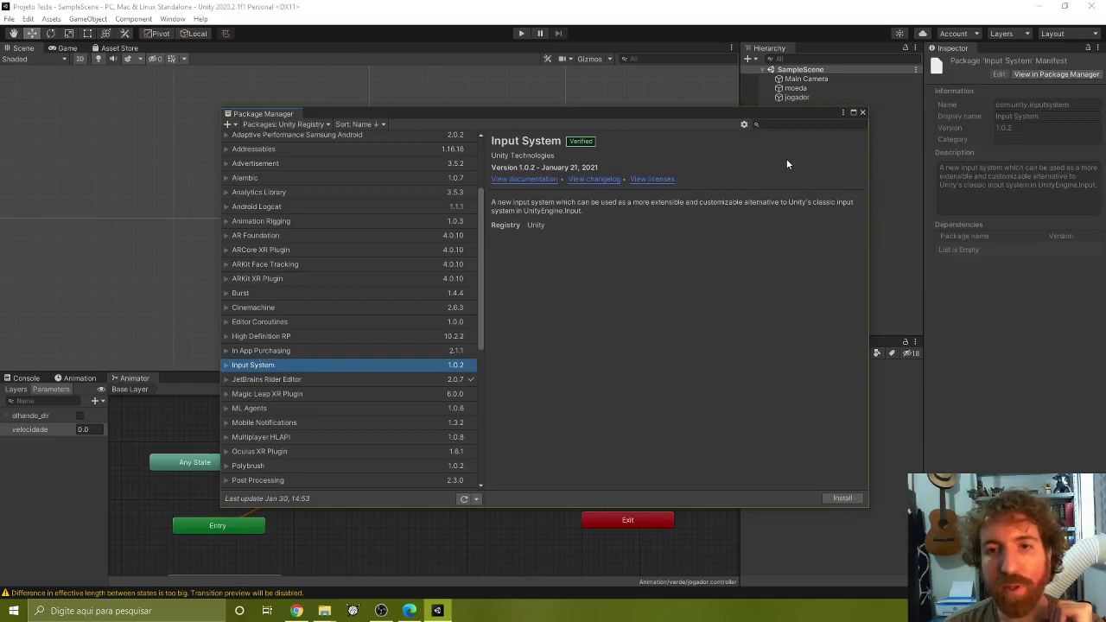
{"action": "left_click", "coordinate": [774, 124]}
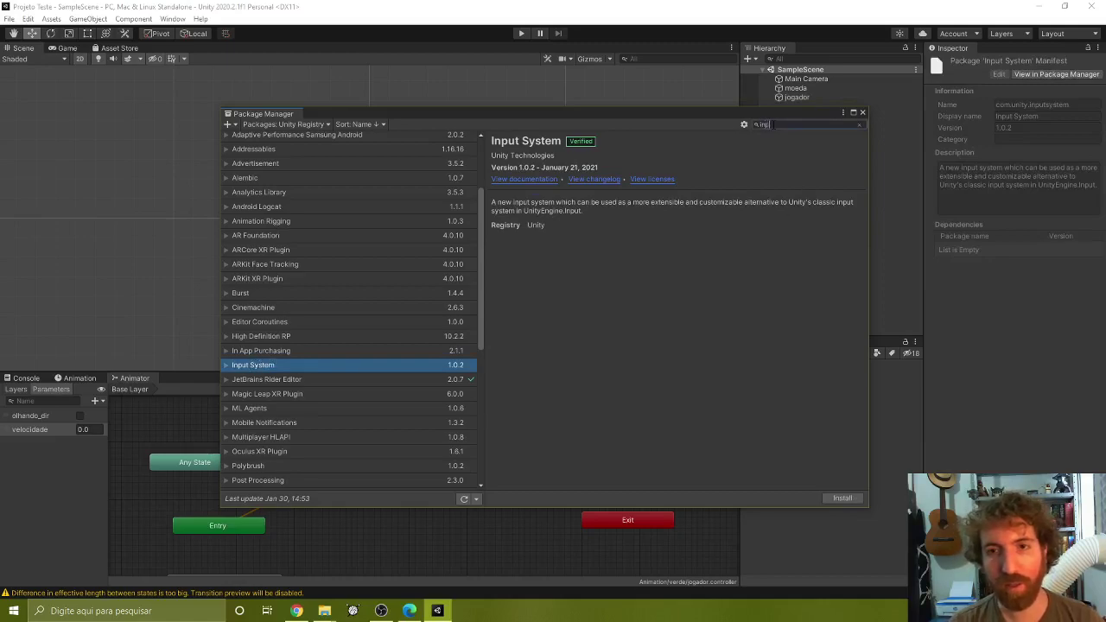
{"action": "type", "text": "input"}
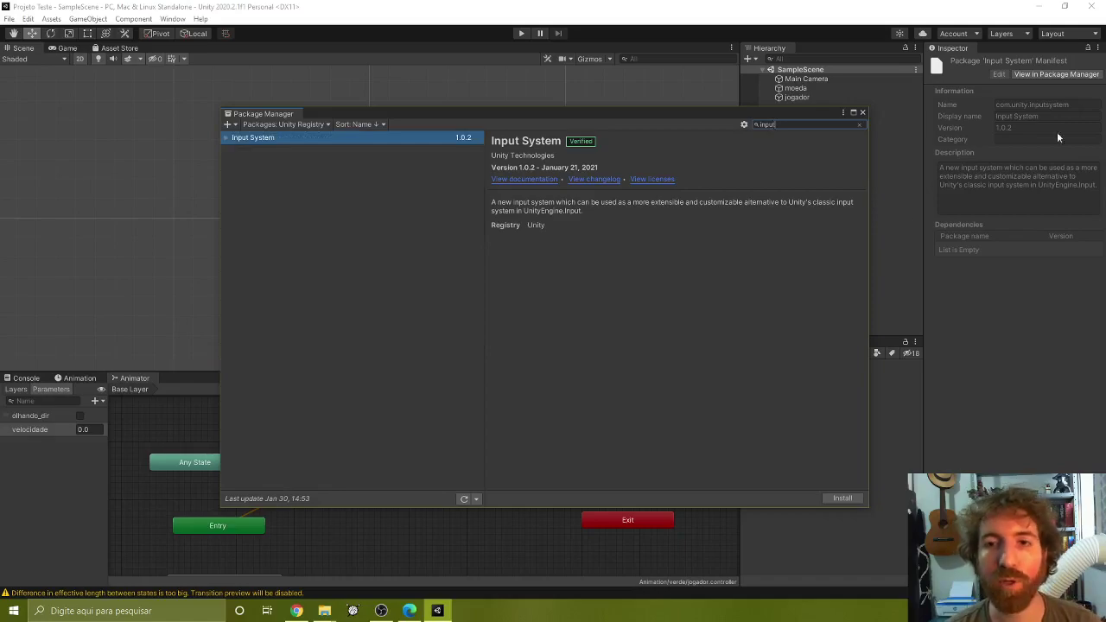
{"action": "left_click", "coordinate": [859, 125]}
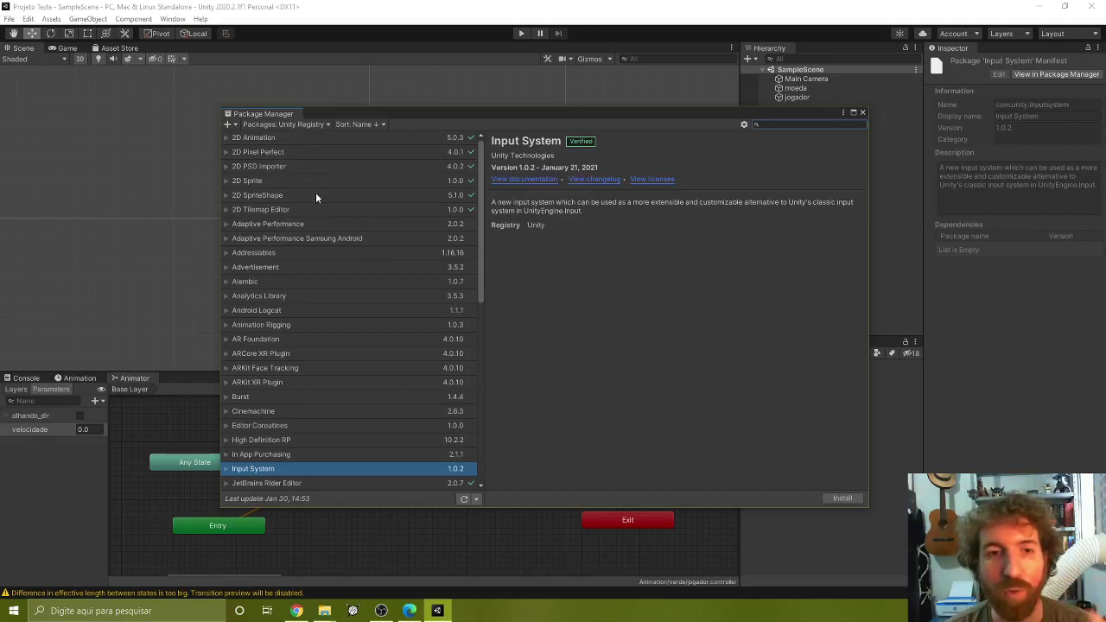
{"action": "scroll", "coordinate": [313, 196], "scroll_direction": "down", "scroll_amount": 3}
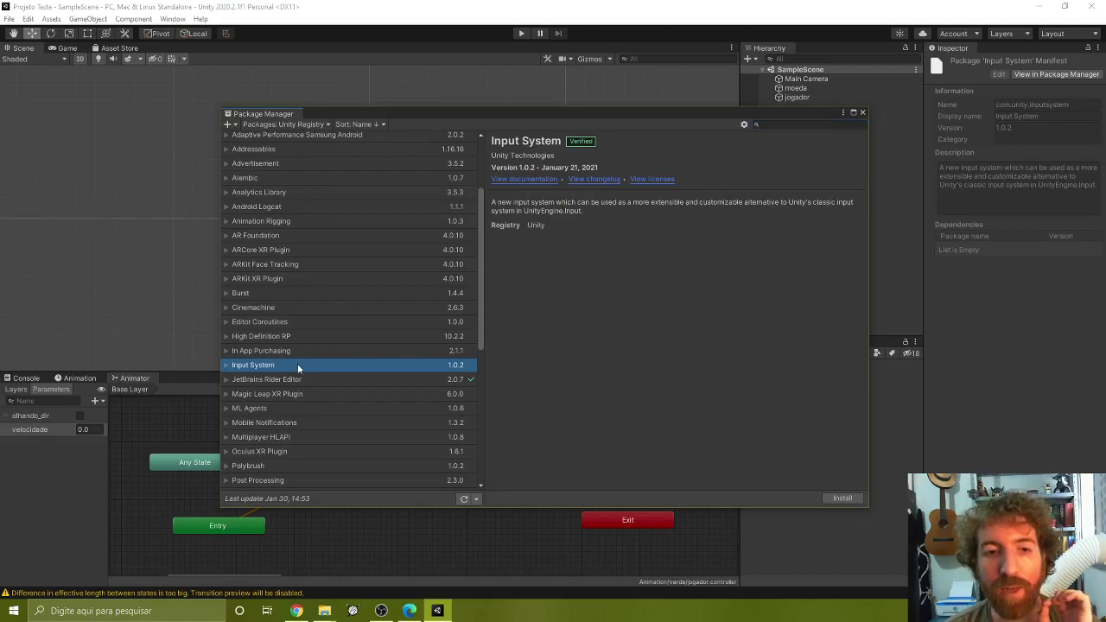
Step: Install the Input System 1.0.2 package, answering No to the backend restart warning
{"action": "left_click", "coordinate": [842, 498]}
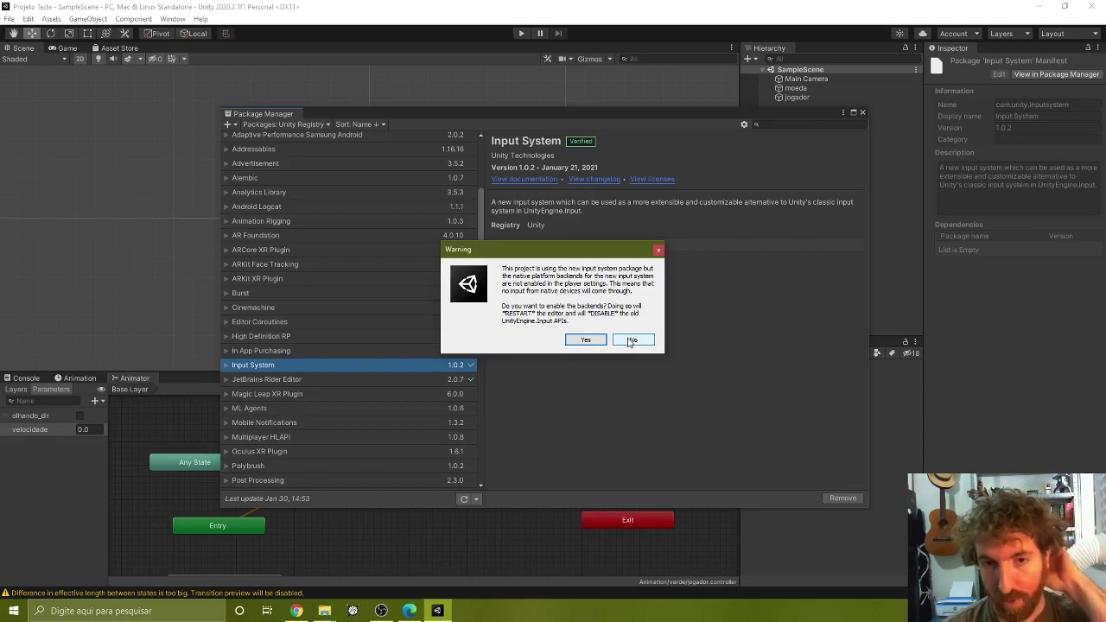
{"action": "left_click", "coordinate": [631, 340]}
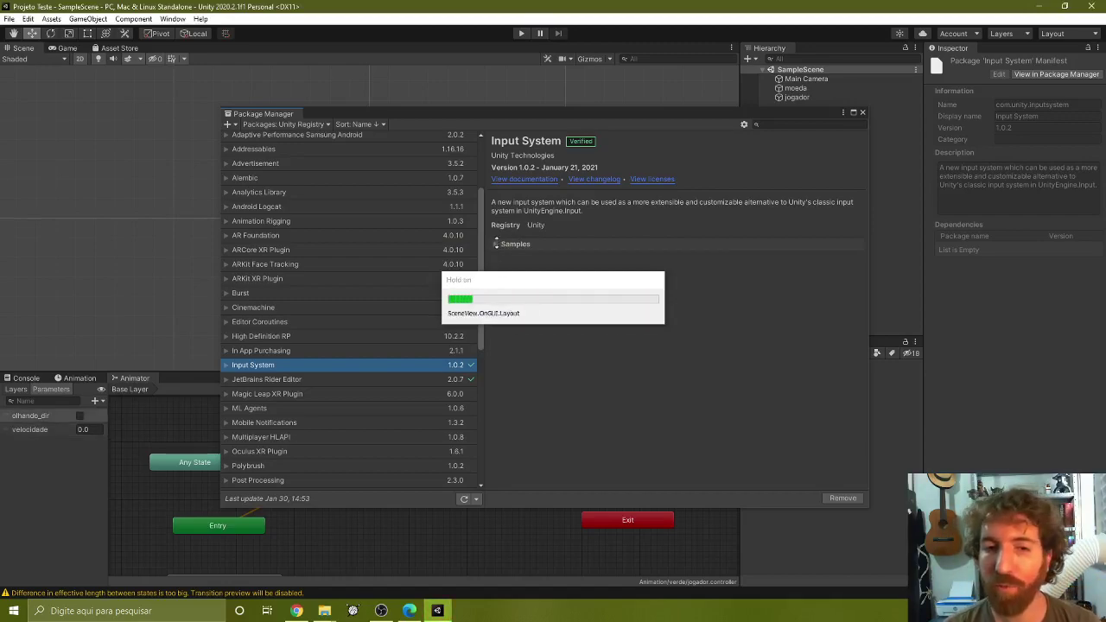
Step: Browse the Input System samples list, then close the Package Manager
{"action": "left_click", "coordinate": [497, 246]}
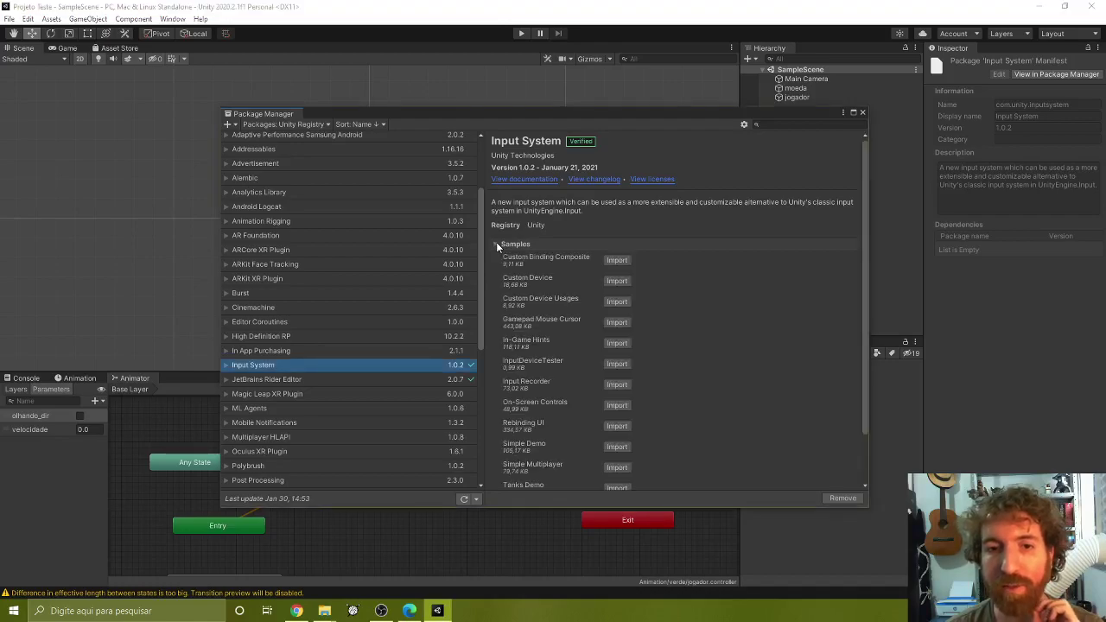
{"action": "scroll", "coordinate": [553, 294], "scroll_direction": "down", "scroll_amount": 2}
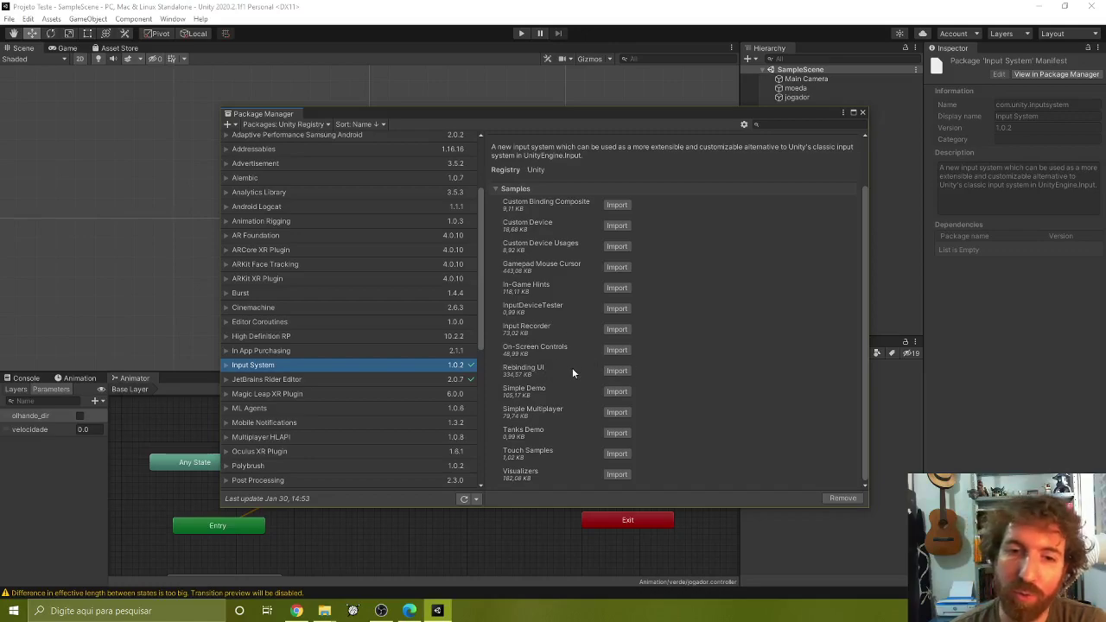
{"action": "scroll", "coordinate": [561, 242], "scroll_direction": "up", "scroll_amount": 2}
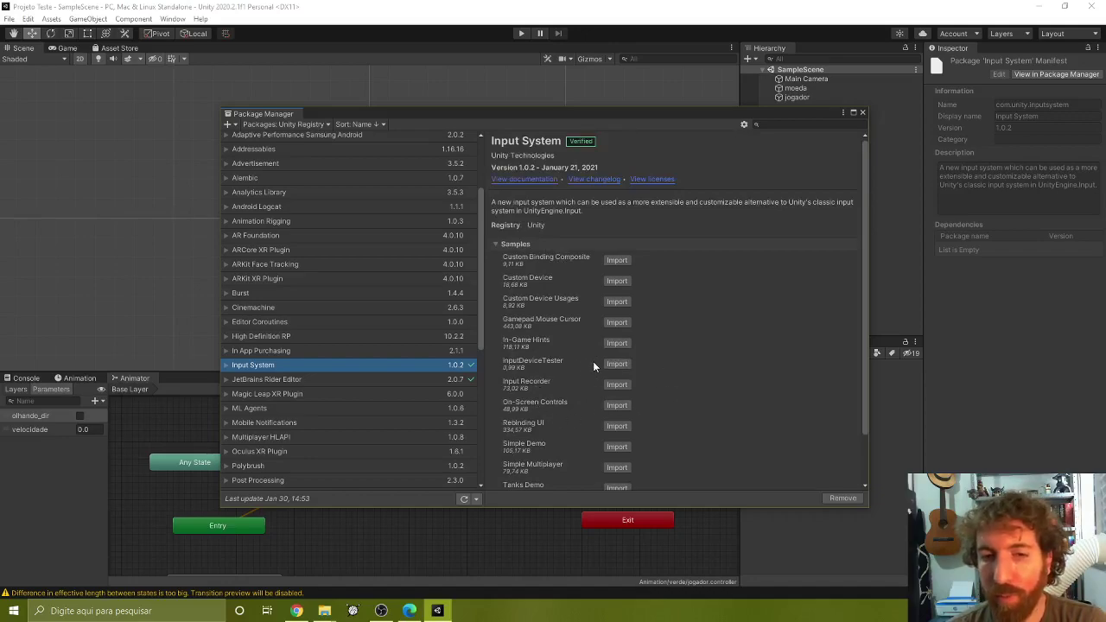
{"action": "scroll", "coordinate": [734, 344], "scroll_direction": "down", "scroll_amount": 3}
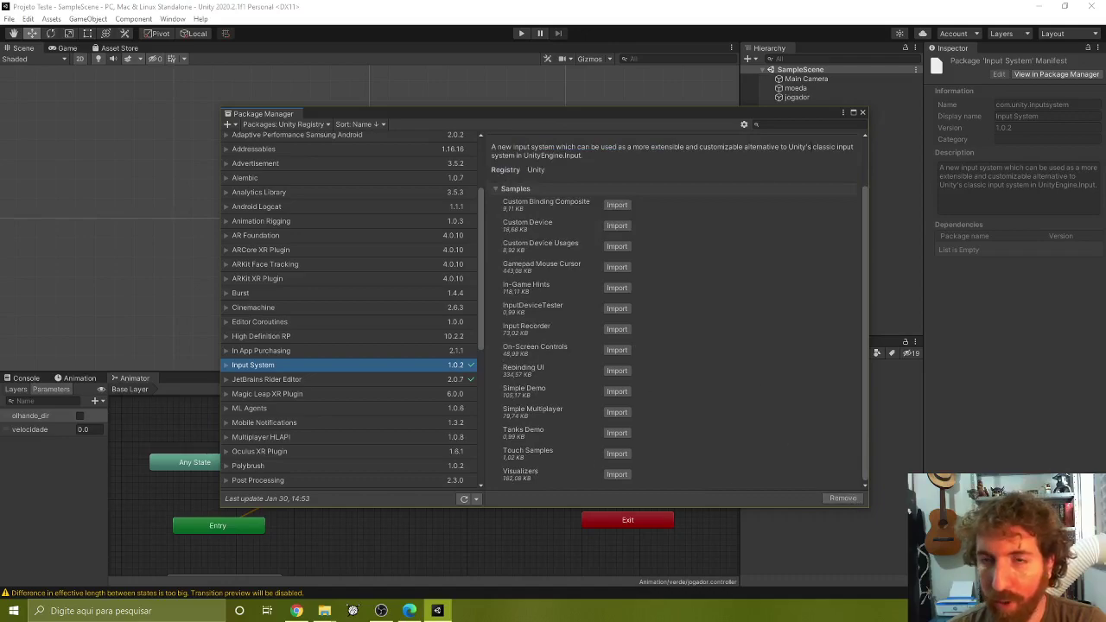
{"action": "left_click", "coordinate": [863, 111]}
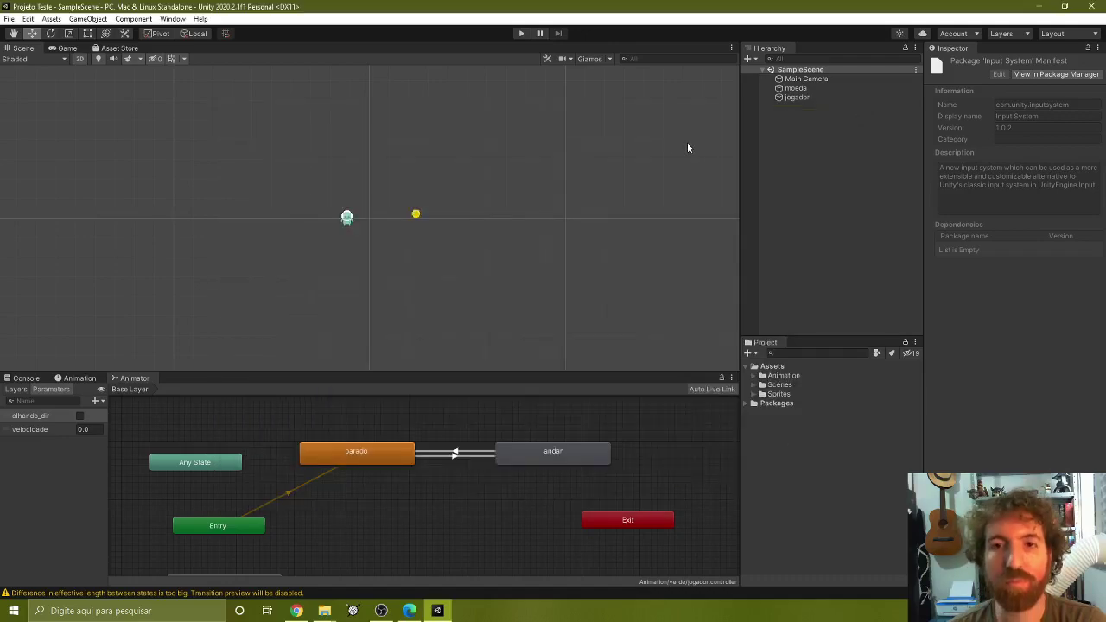
Step: Create a new folder under Assets via Create > Folder and name it 'Config'
{"action": "left_click", "coordinate": [172, 19]}
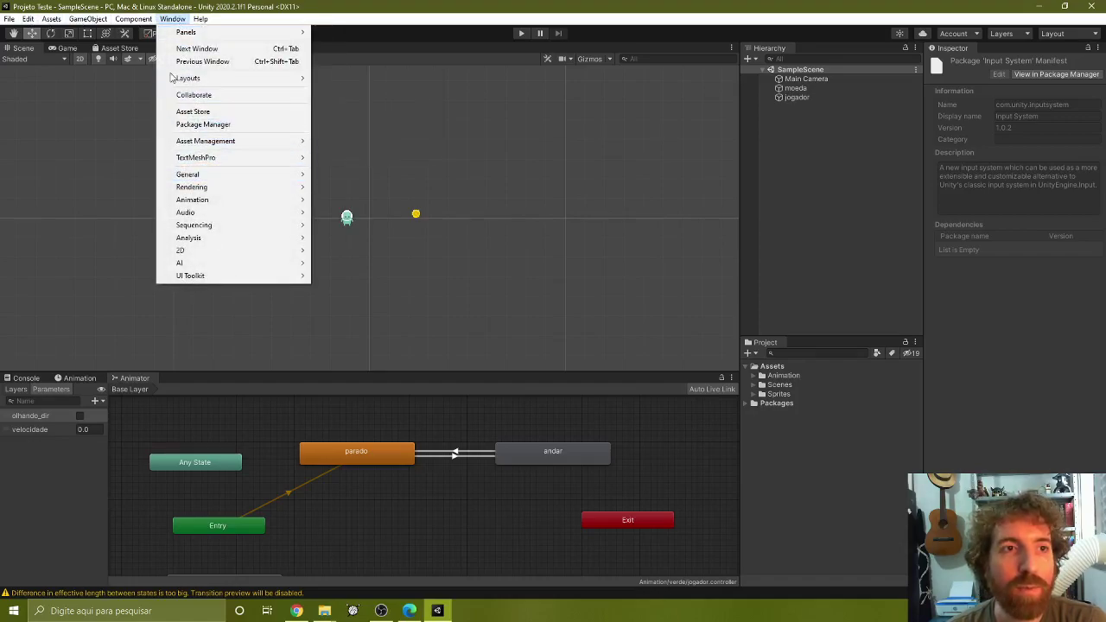
{"action": "mouse_move", "coordinate": [133, 19]}
{"action": "left_click", "coordinate": [819, 325]}
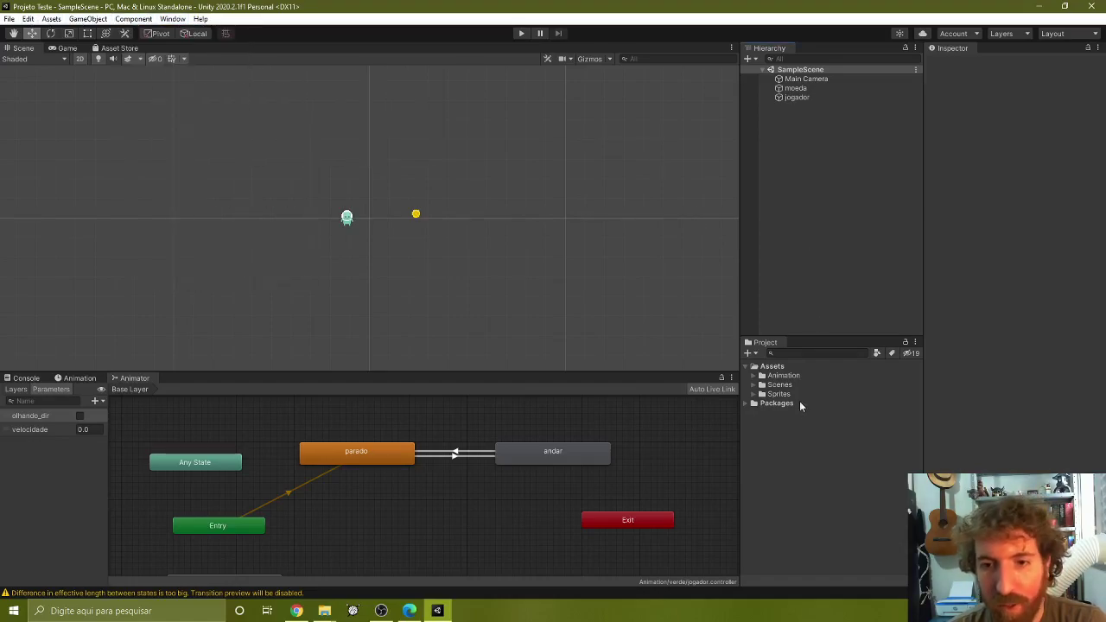
{"action": "left_click", "coordinate": [775, 367]}
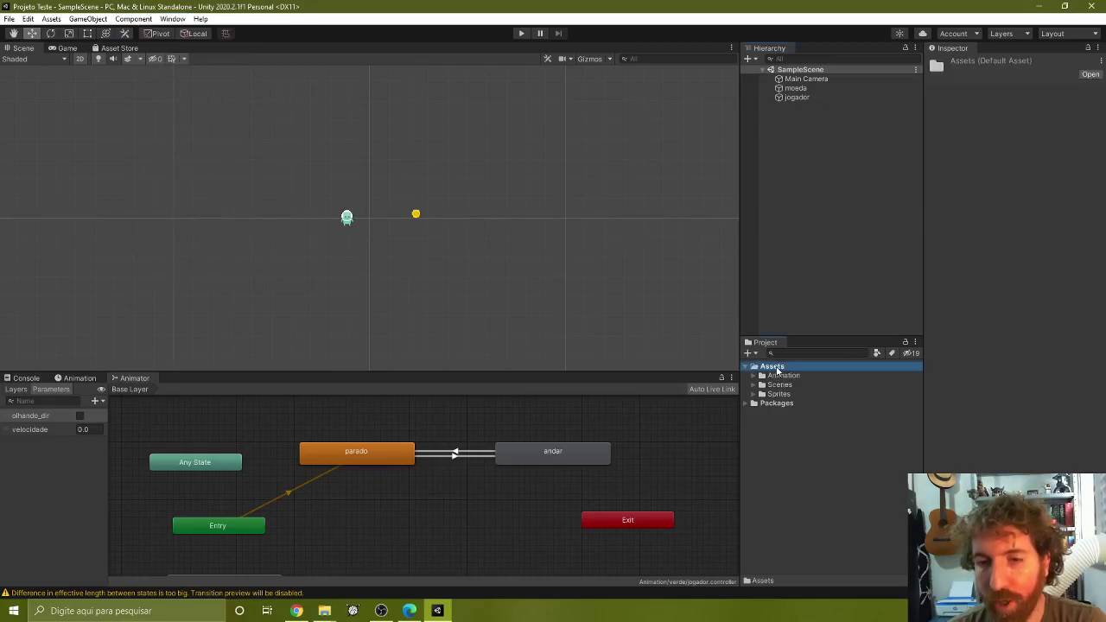
{"action": "right_click", "coordinate": [777, 370]}
{"action": "mouse_move", "coordinate": [851, 65]}
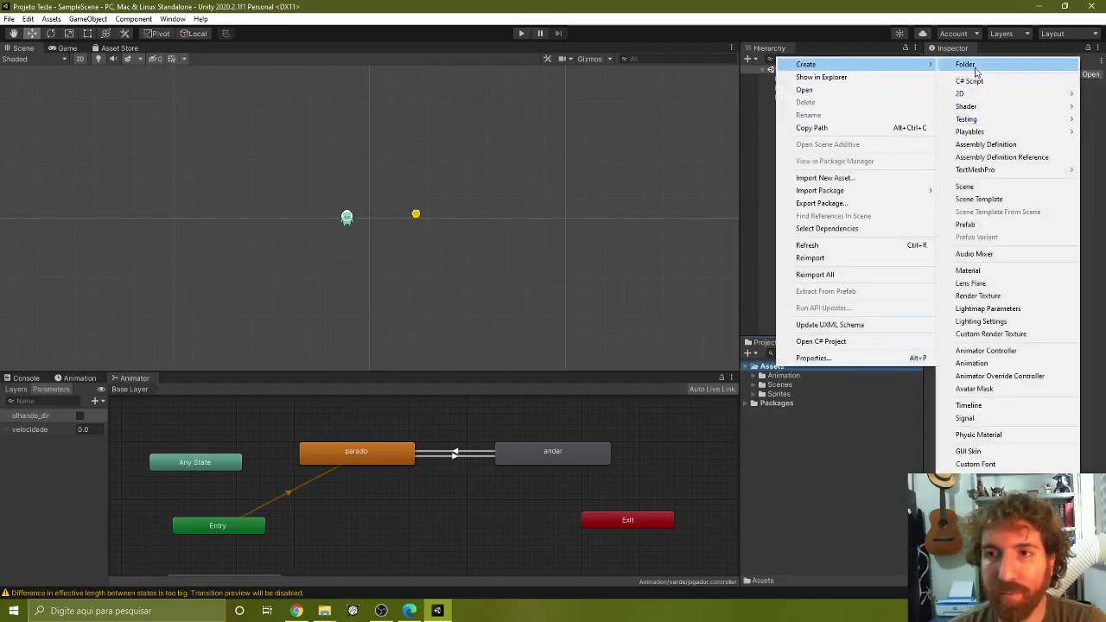
{"action": "left_click", "coordinate": [974, 66]}
{"action": "type", "text": "C"}
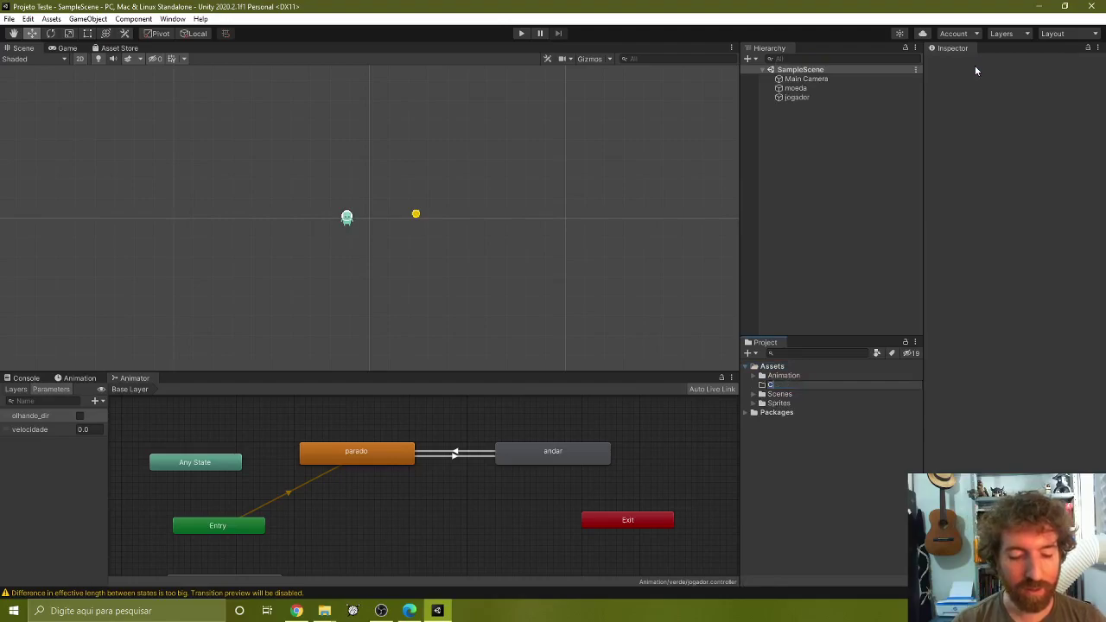
{"action": "type", "text": "onfig"}
{"action": "key", "text": "Return"}
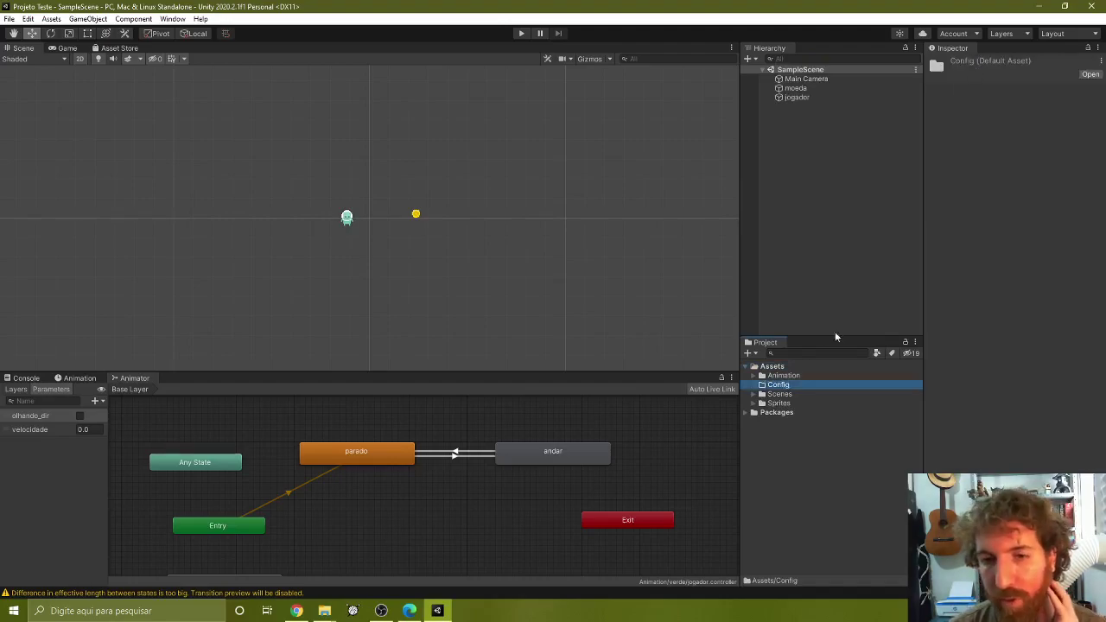
Step: Create an Input Actions asset in Config and name it 'Controles' (Controles.inputactions)
{"action": "right_click", "coordinate": [798, 385]}
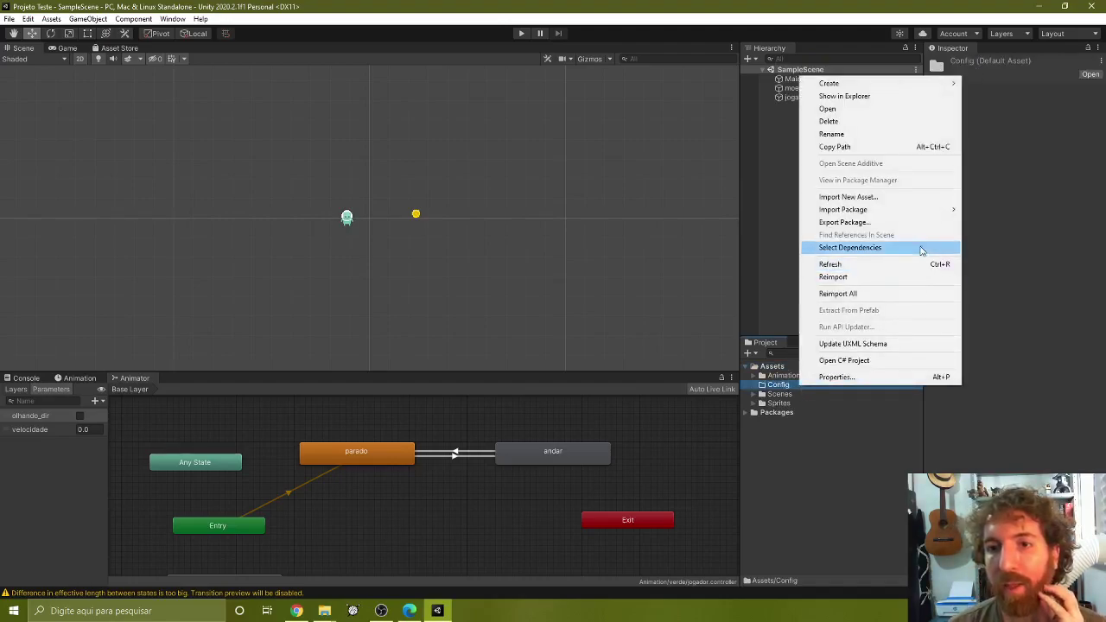
{"action": "mouse_move", "coordinate": [884, 85]}
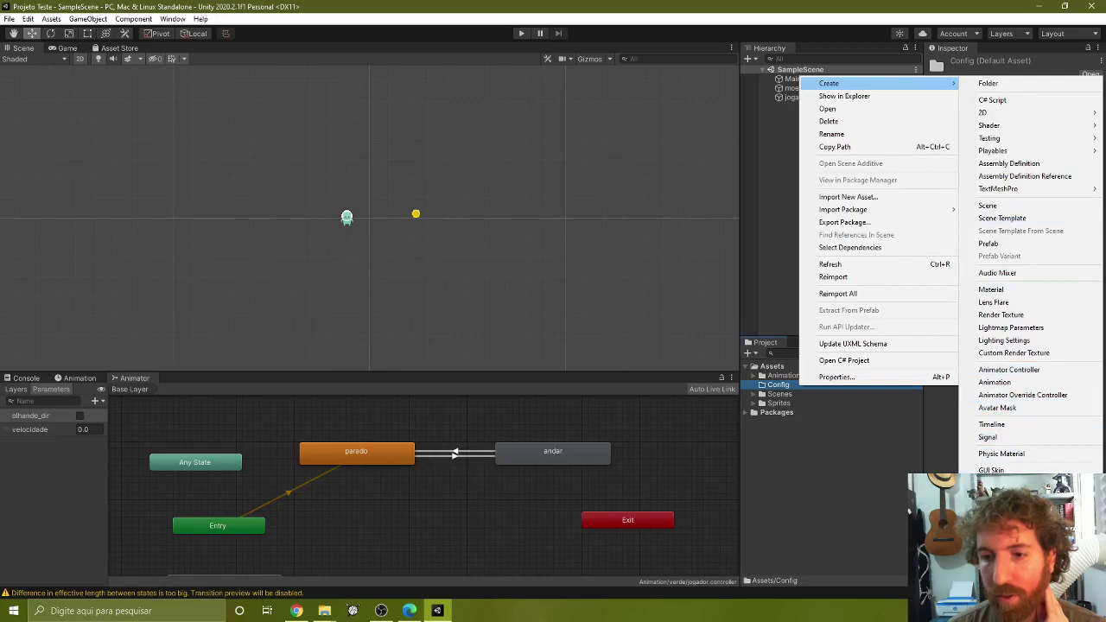
{"action": "left_click", "coordinate": [1007, 553]}
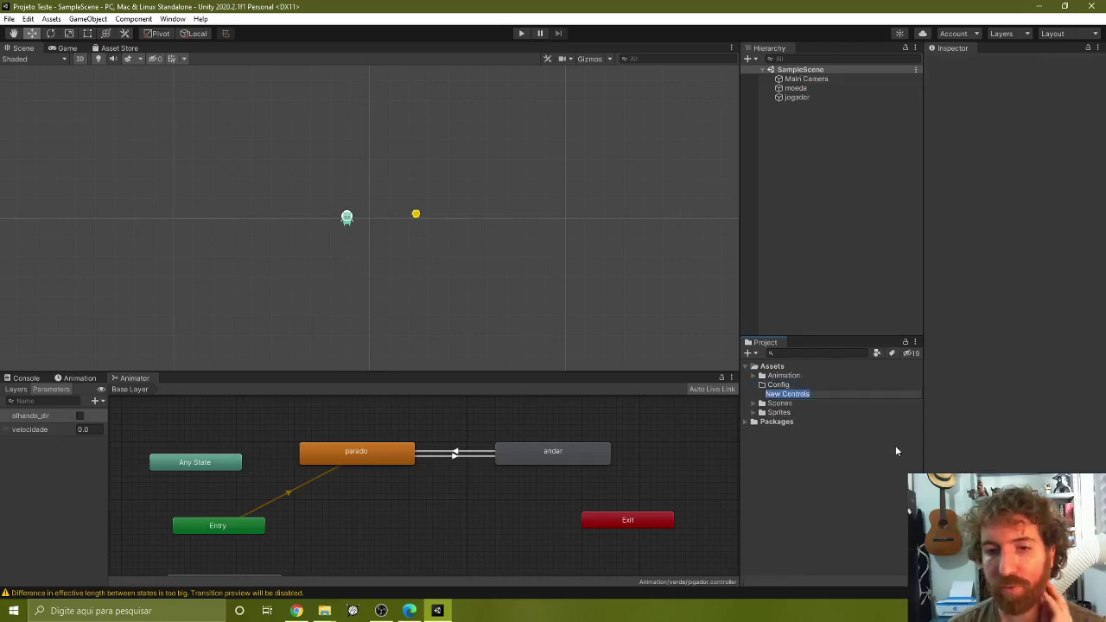
{"action": "type", "text": "Control"}
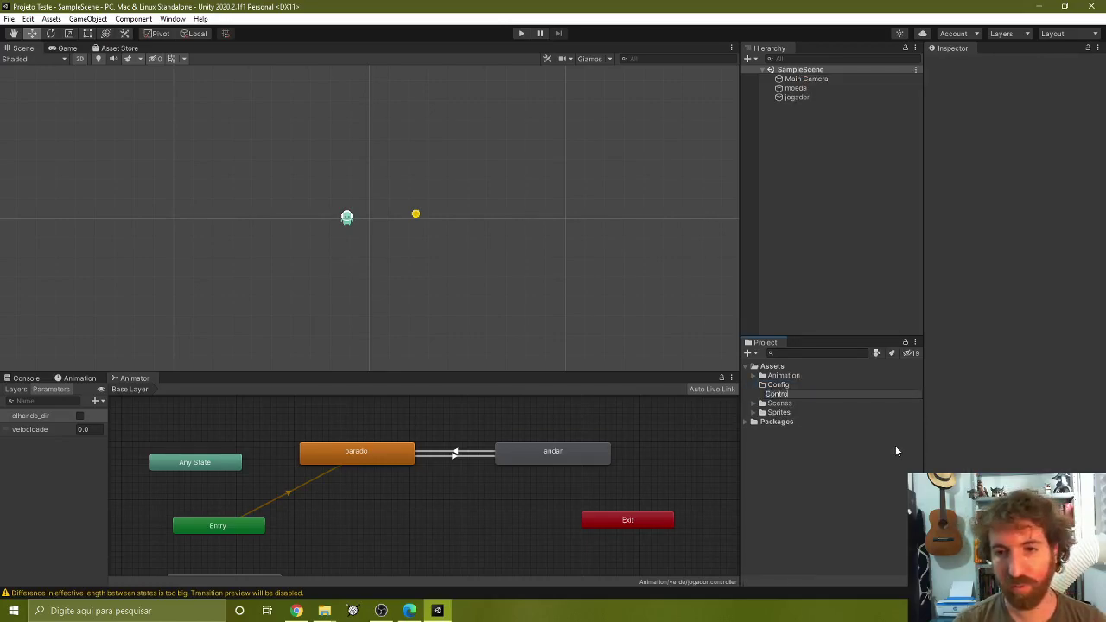
{"action": "type", "text": "es"}
{"action": "key", "text": "Return"}
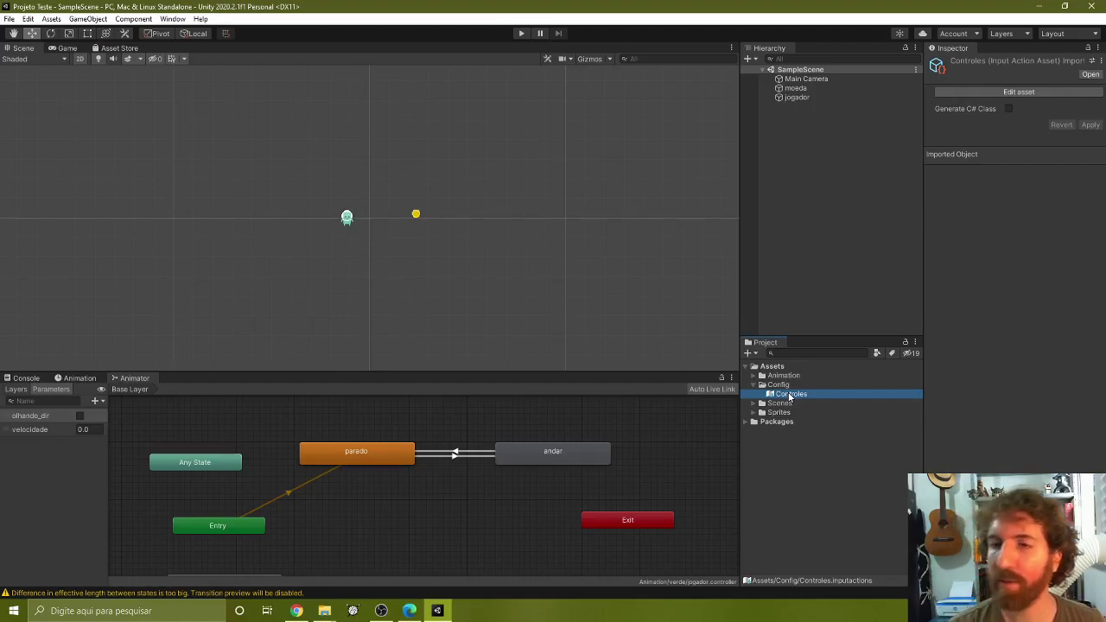
Step: Open the Controles asset editor and start a new control scheme named 'teclado e mouse'
{"action": "left_click", "coordinate": [1013, 90]}
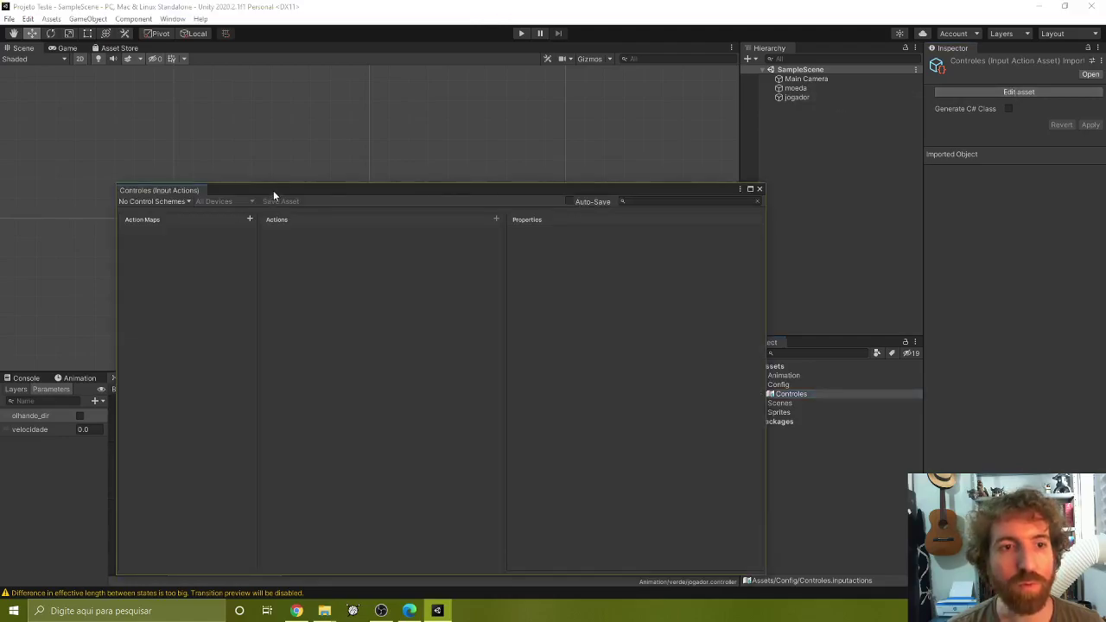
{"action": "left_click_drag", "start_coordinate": [273, 193], "coordinate": [220, 114]}
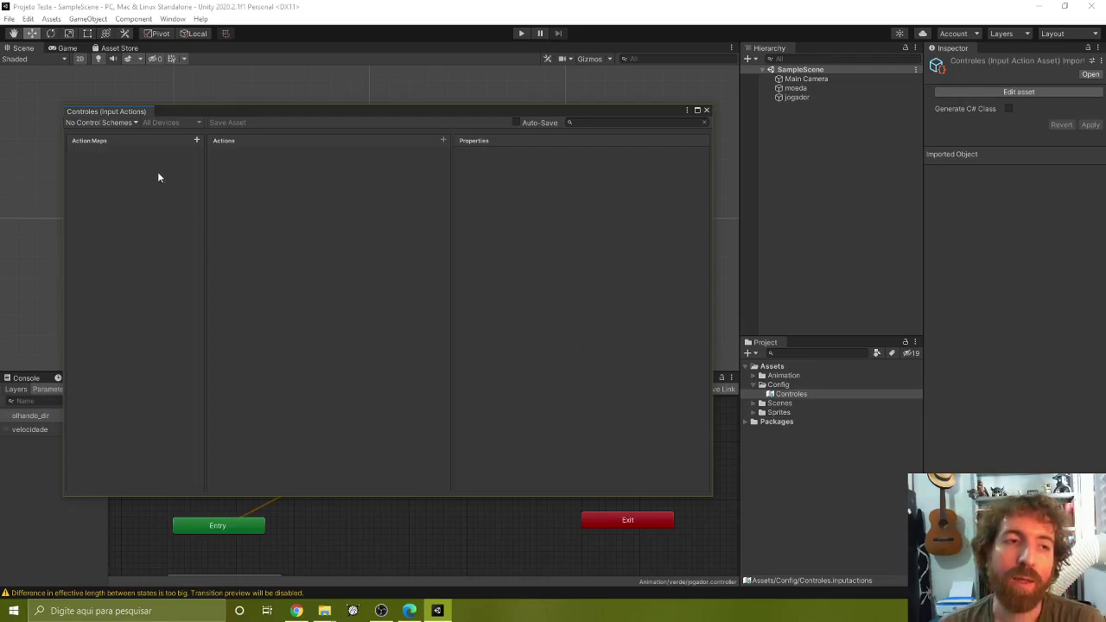
{"action": "left_click", "coordinate": [122, 124]}
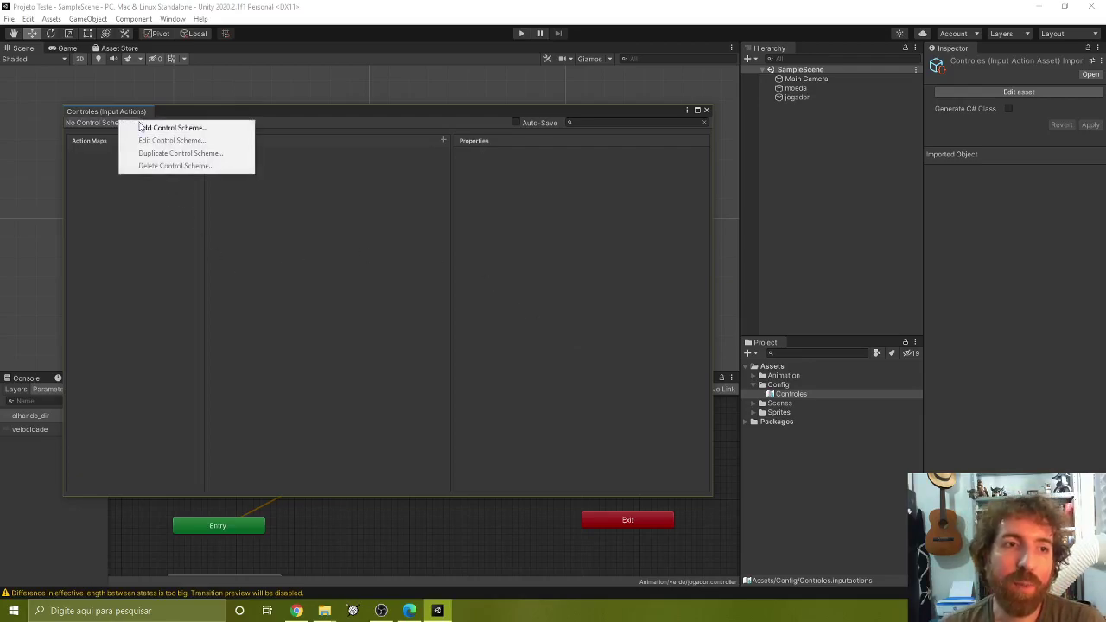
{"action": "left_click", "coordinate": [148, 129]}
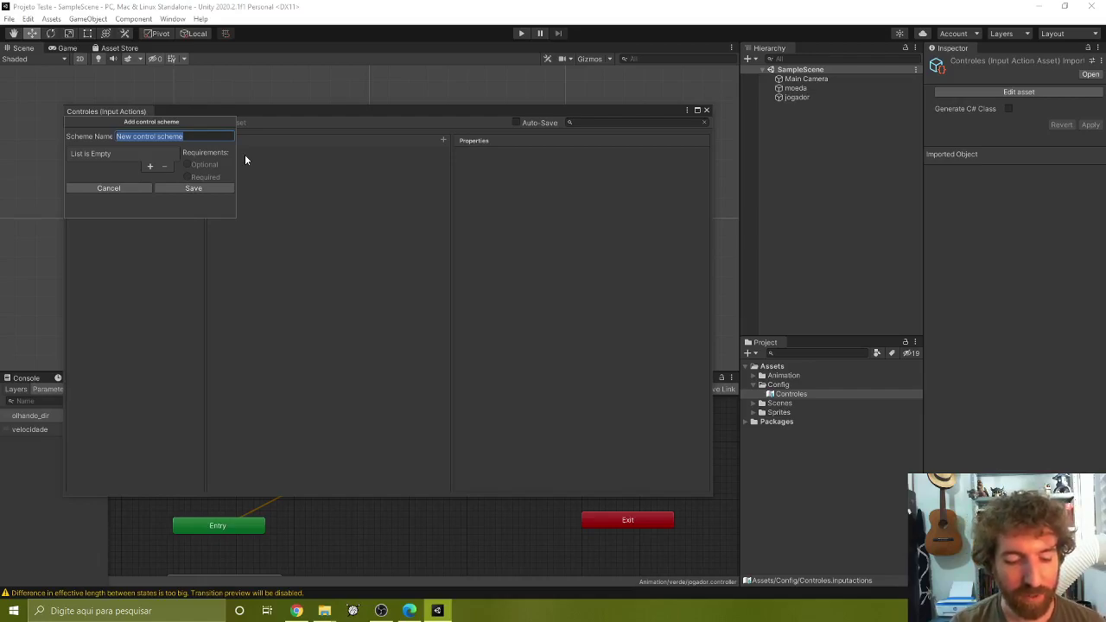
{"action": "type", "text": "teclado e mouse"}
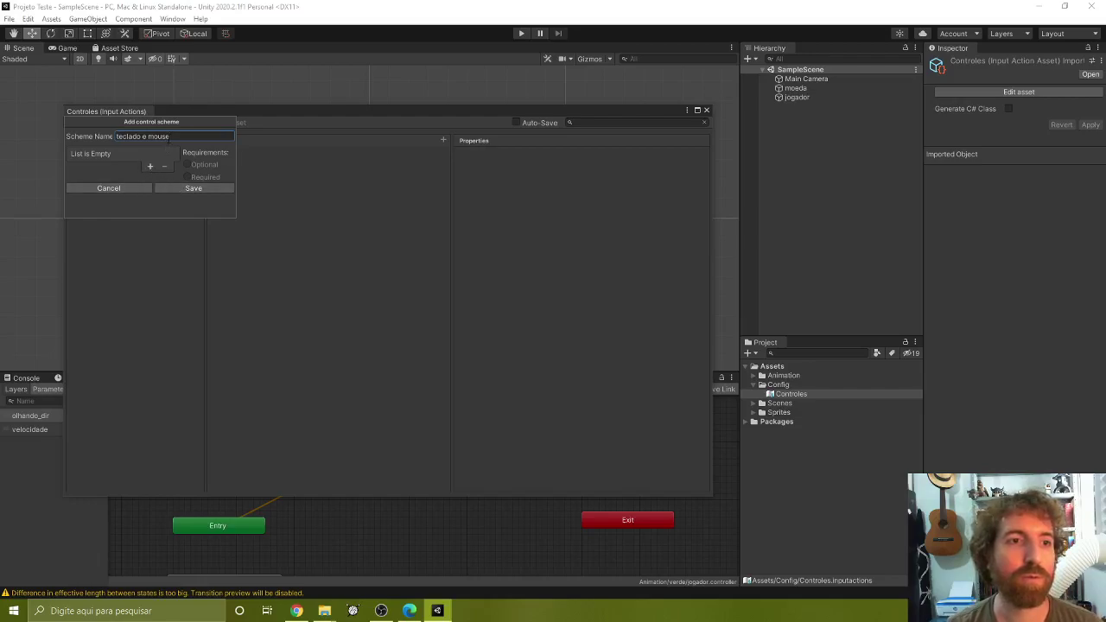
Step: Add Keyboard and Mouse as required devices and save the scheme
{"action": "left_click", "coordinate": [149, 166]}
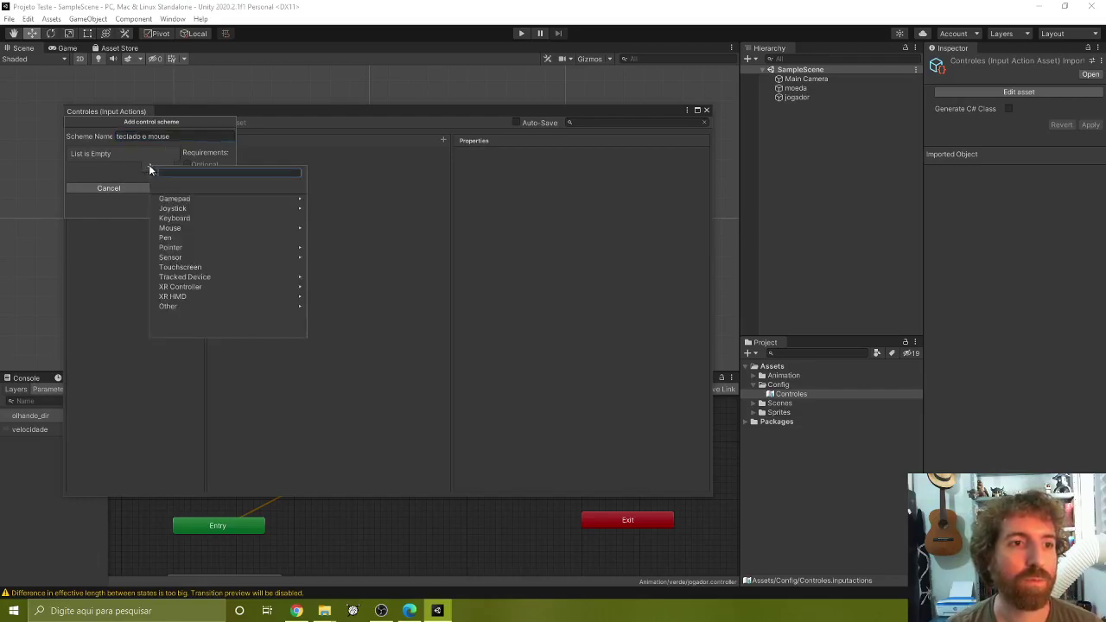
{"action": "left_click", "coordinate": [155, 151]}
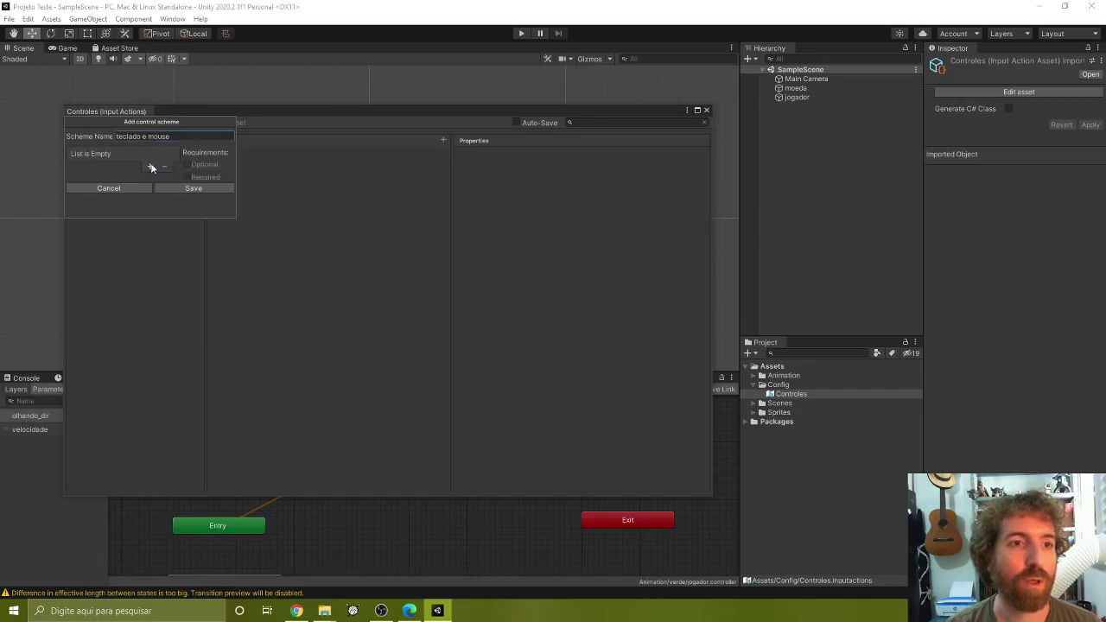
{"action": "left_click", "coordinate": [151, 167]}
{"action": "left_click", "coordinate": [205, 216]}
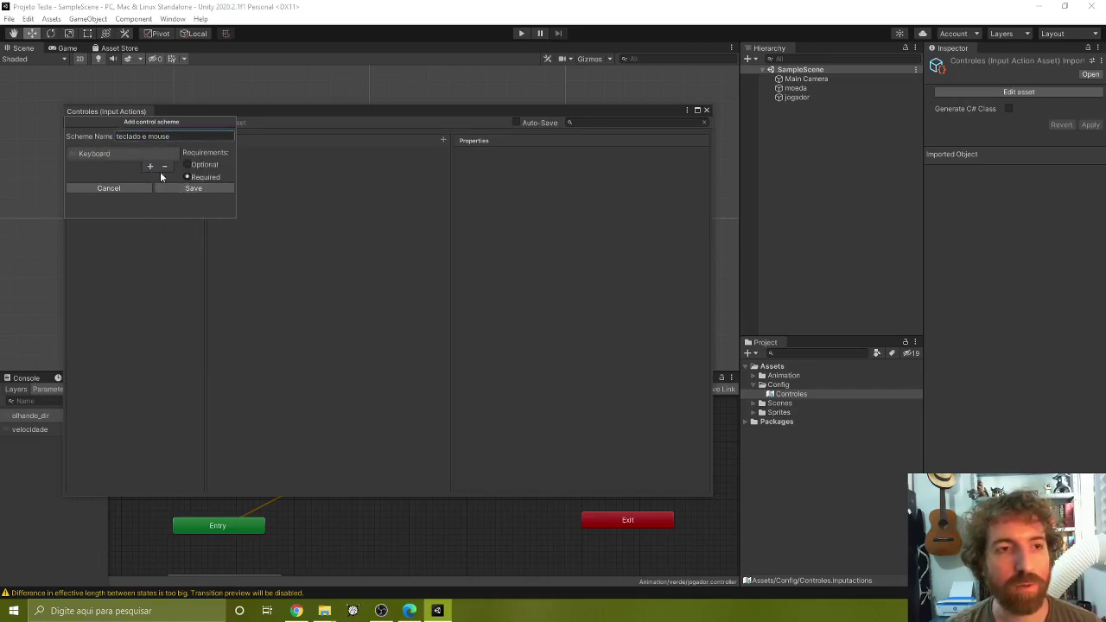
{"action": "left_click", "coordinate": [150, 166]}
{"action": "left_click", "coordinate": [205, 227]}
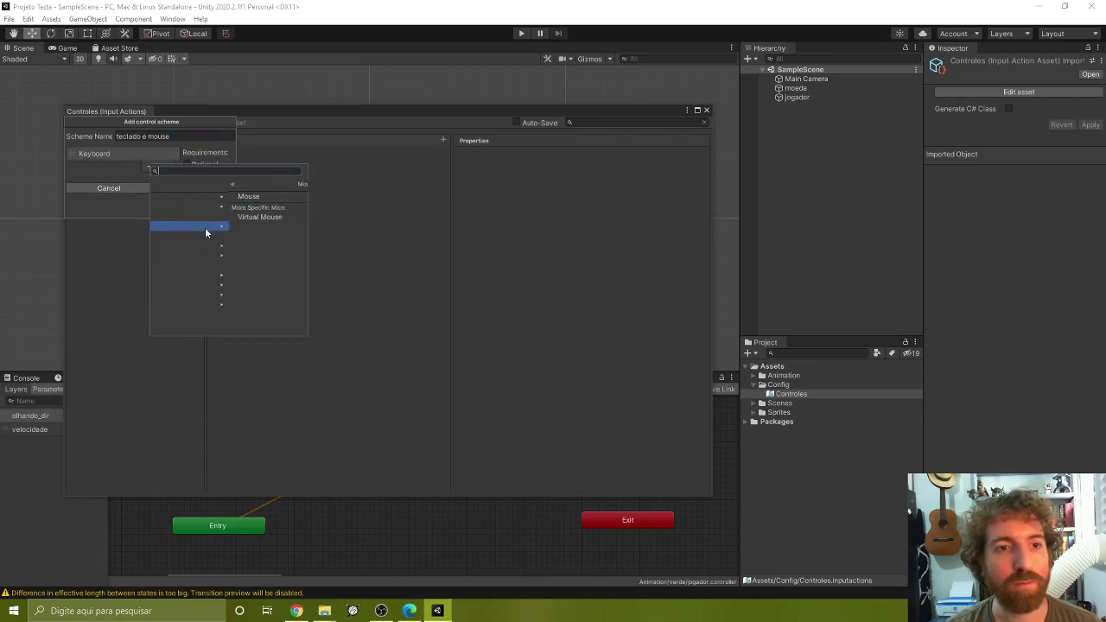
{"action": "left_click", "coordinate": [155, 184]}
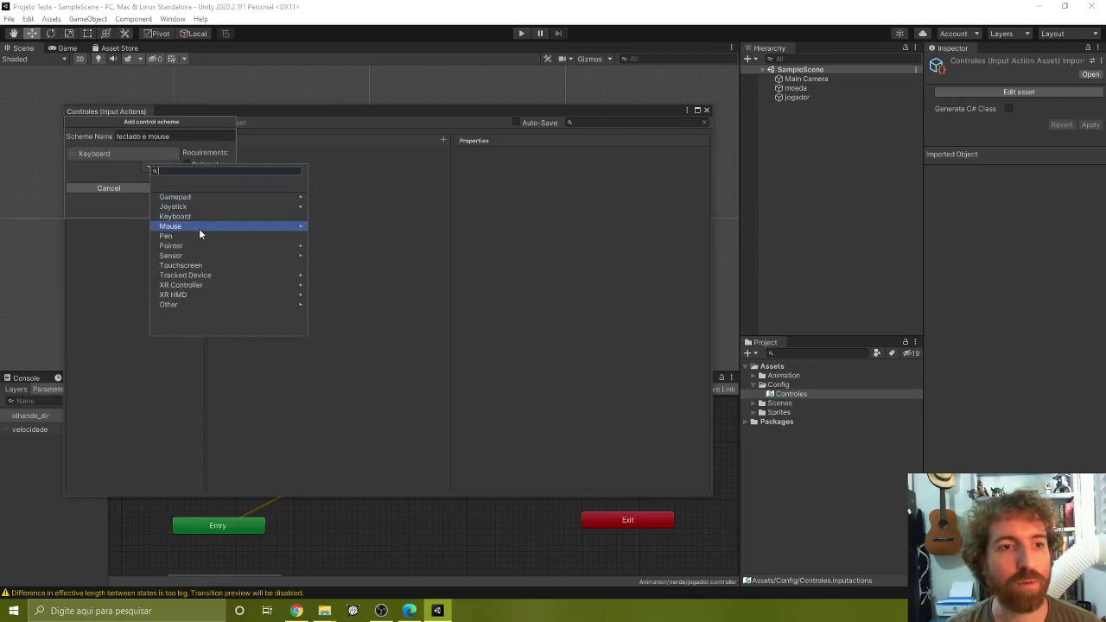
{"action": "left_click", "coordinate": [200, 228]}
{"action": "left_click", "coordinate": [190, 194]}
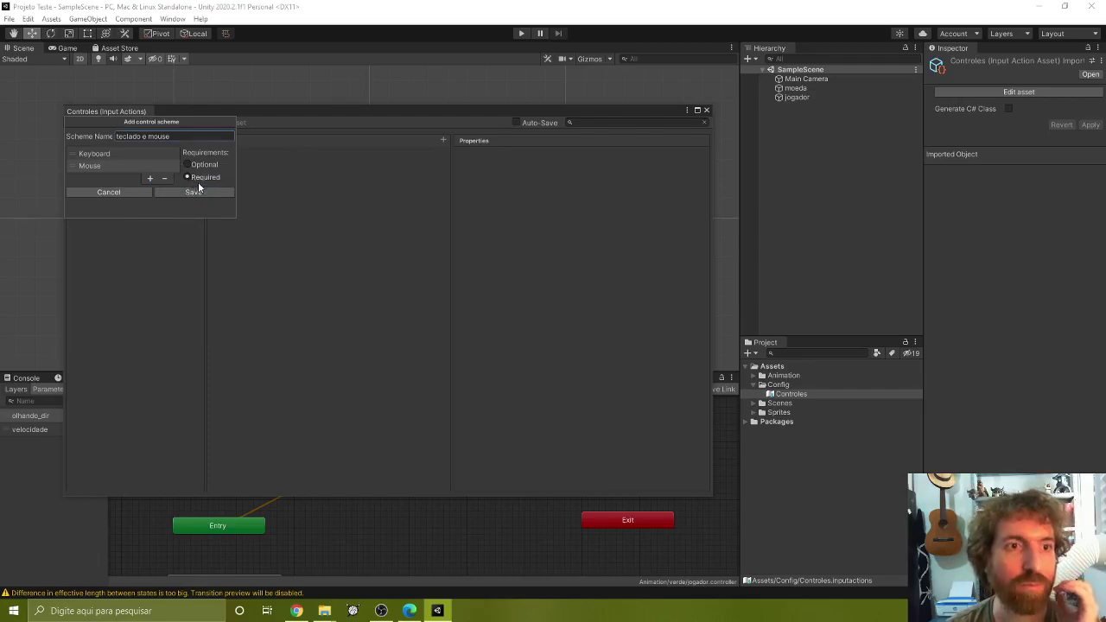
{"action": "left_click", "coordinate": [192, 191]}
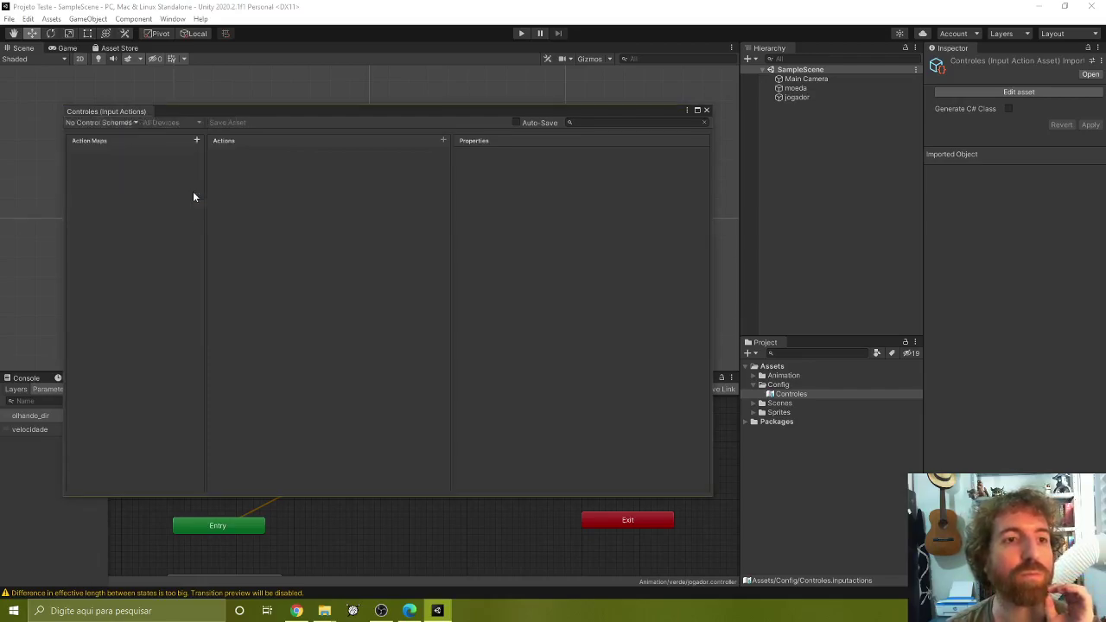
Step: Add a 'gamepad' control scheme requiring Gamepad, then select All Control Schemes
{"action": "left_click", "coordinate": [124, 124]}
{"action": "left_click", "coordinate": [149, 156]}
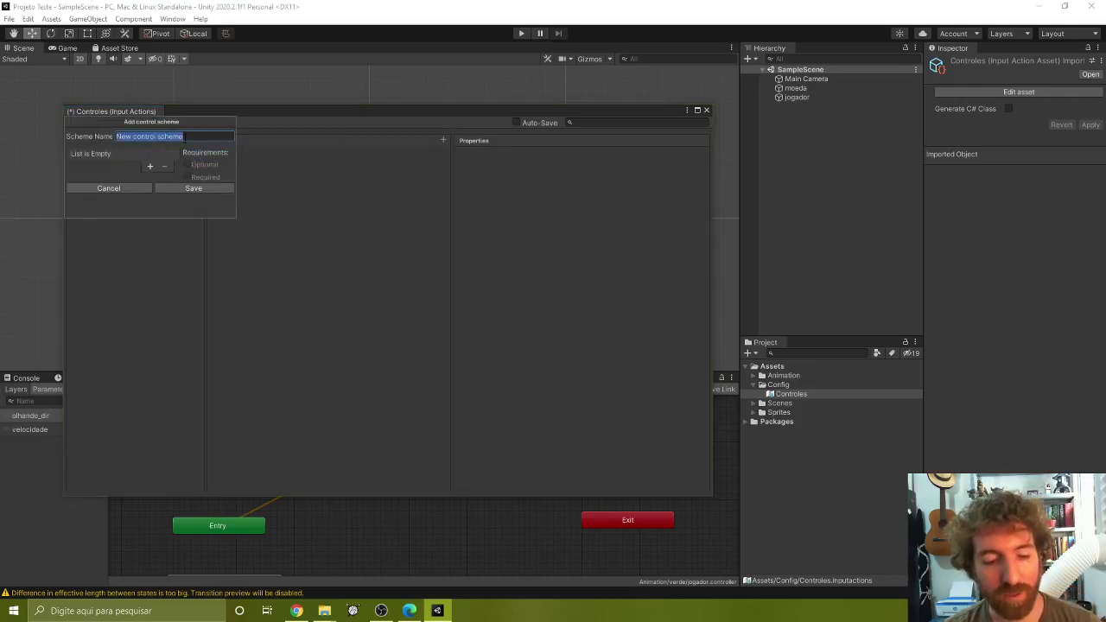
{"action": "type", "text": "gamepad"}
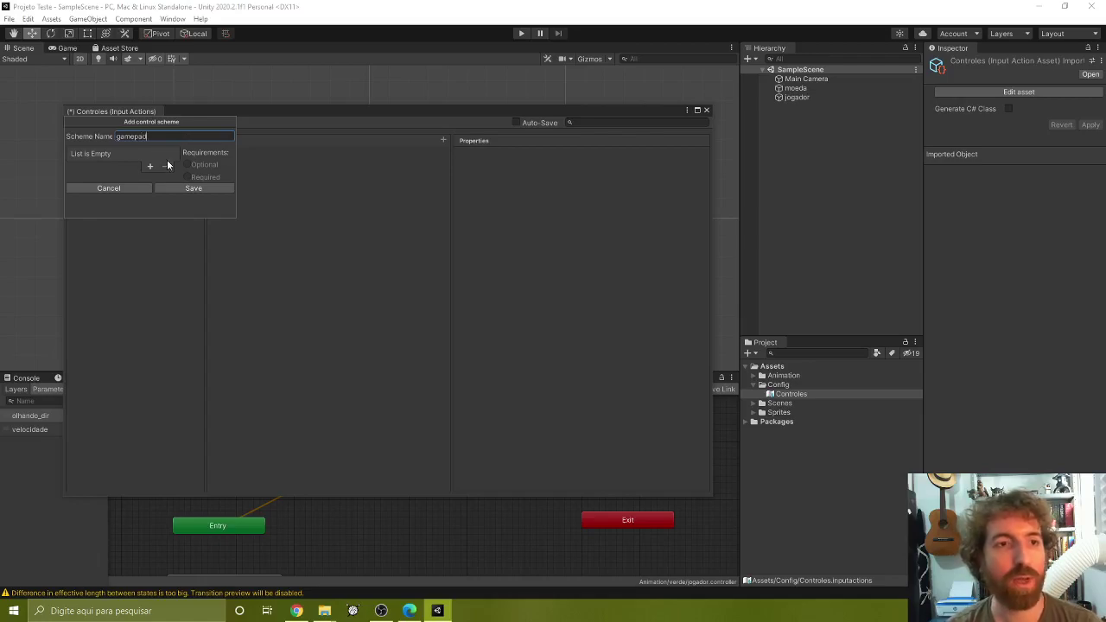
{"action": "left_click", "coordinate": [150, 165]}
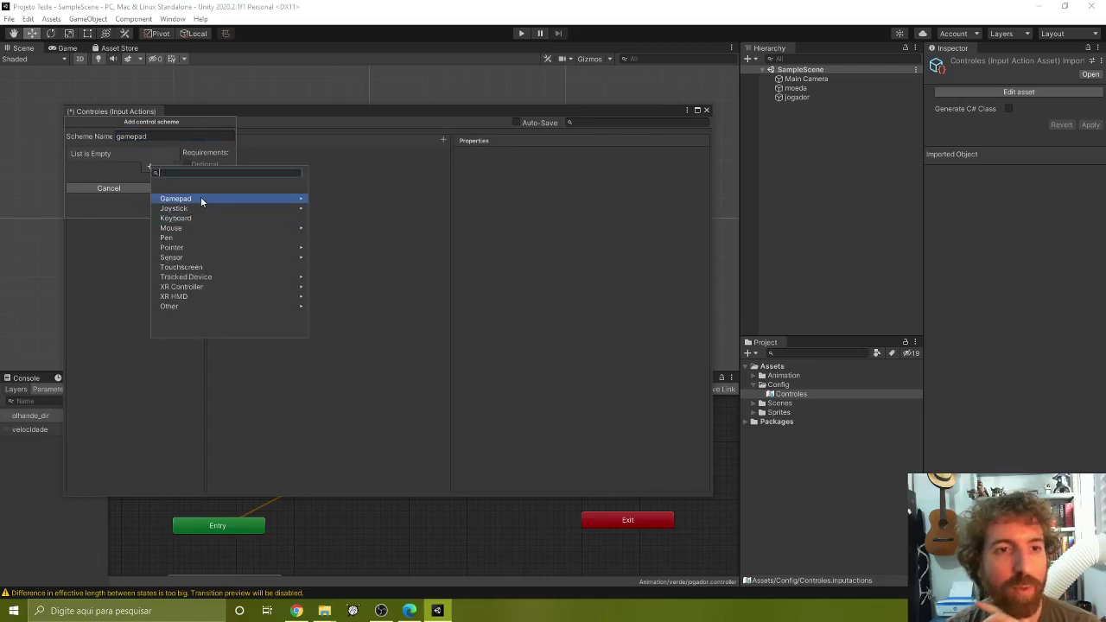
{"action": "left_click", "coordinate": [201, 197]}
{"action": "left_click", "coordinate": [201, 198]}
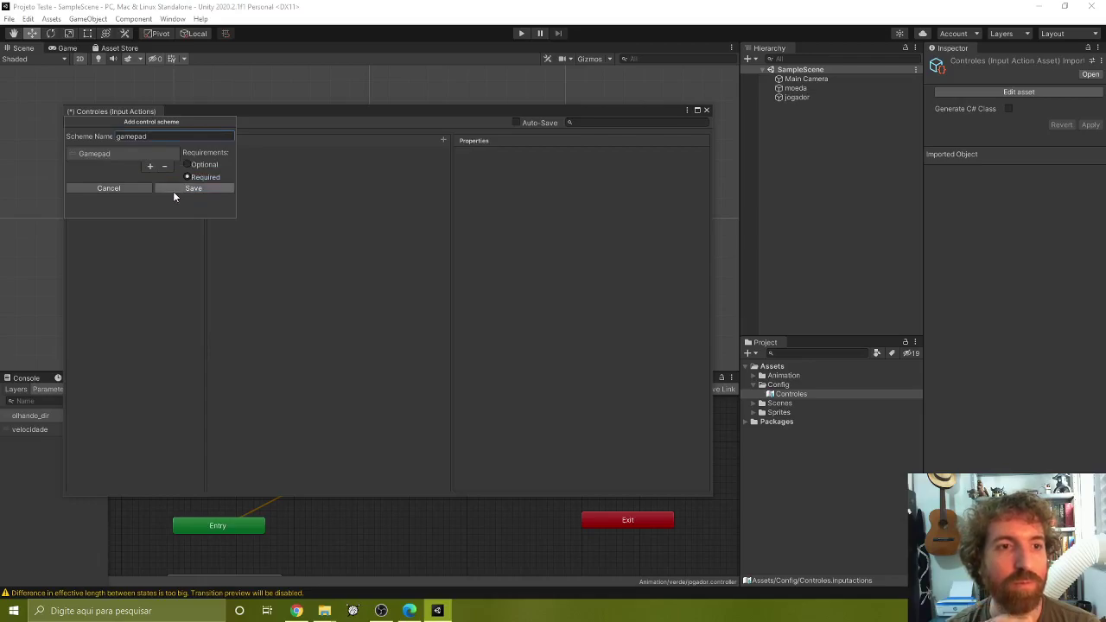
{"action": "left_click", "coordinate": [173, 191]}
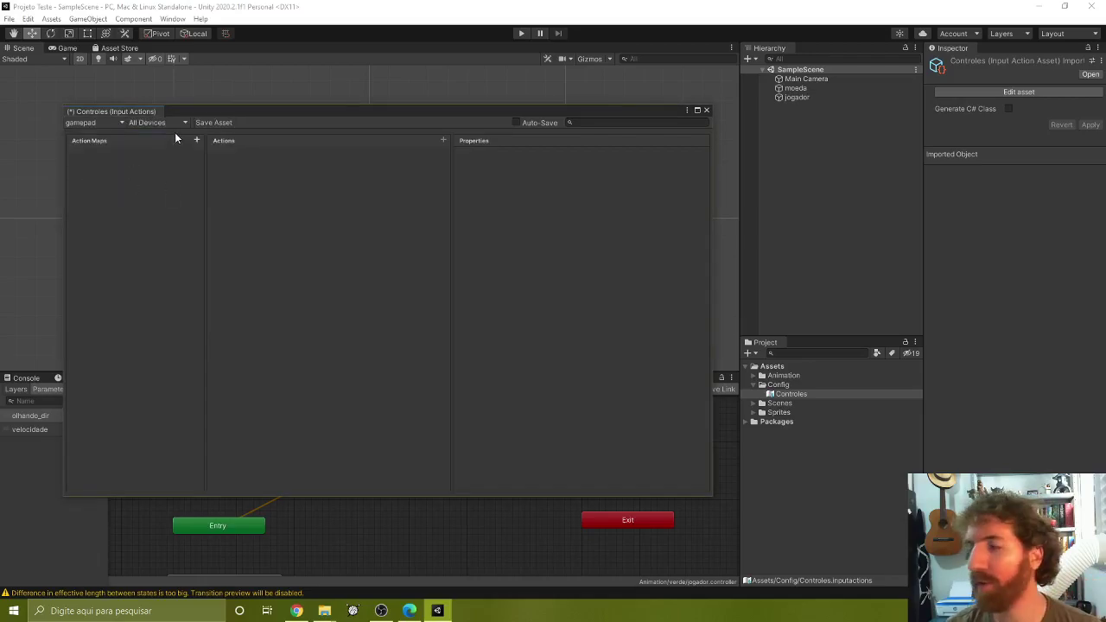
{"action": "left_click", "coordinate": [118, 123]}
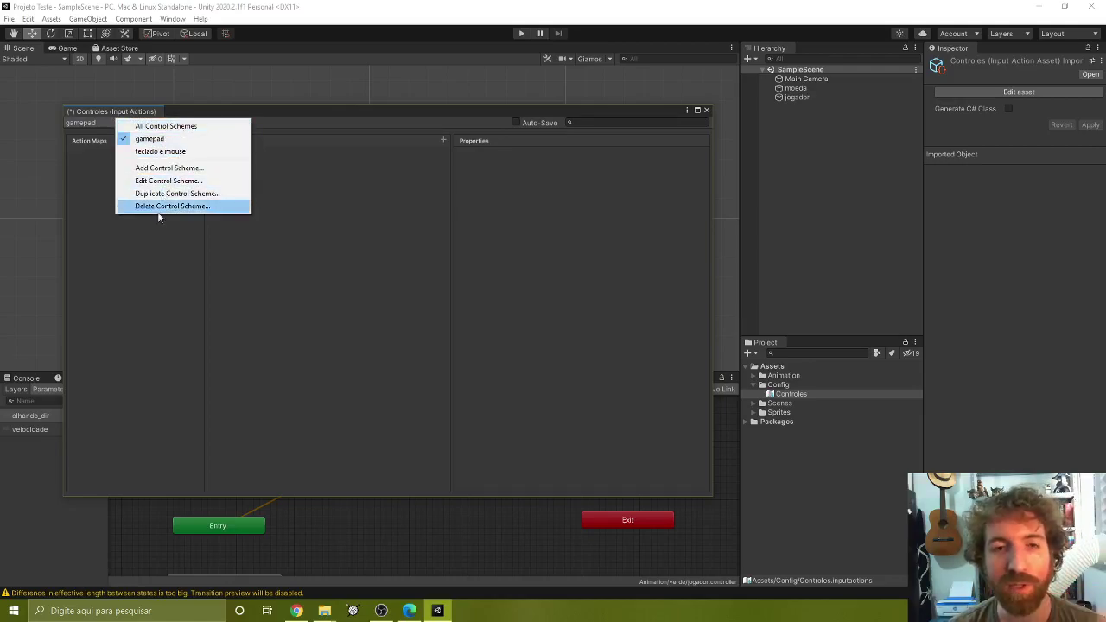
{"action": "left_click", "coordinate": [165, 127]}
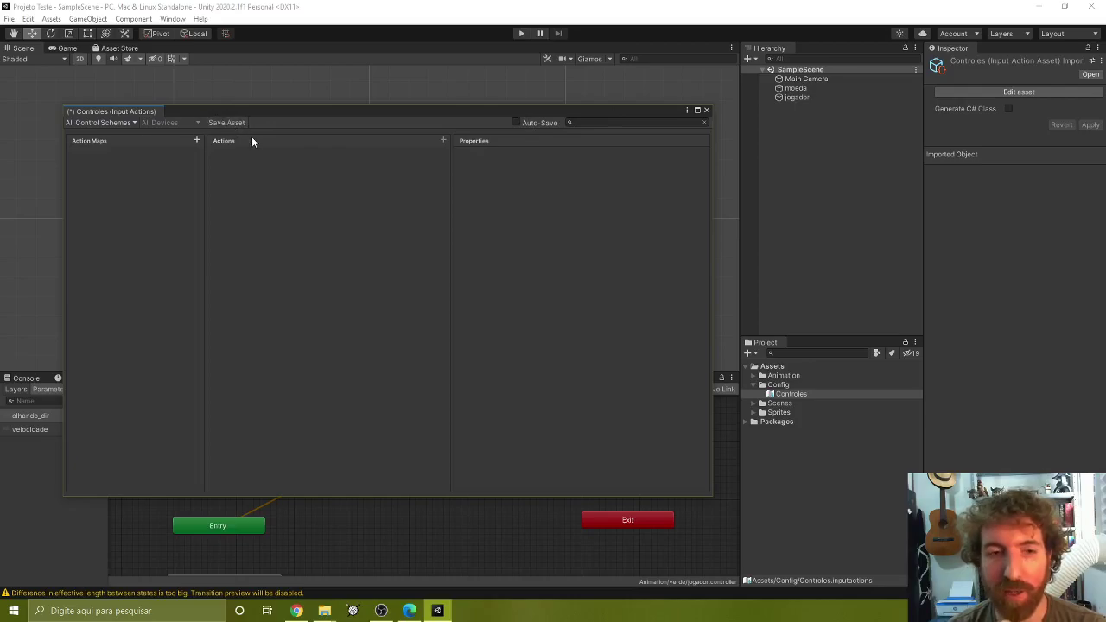
Step: Add an action map to Controles, typed first as 'mnunu', then renamed to 'jogo'
{"action": "left_click", "coordinate": [198, 139]}
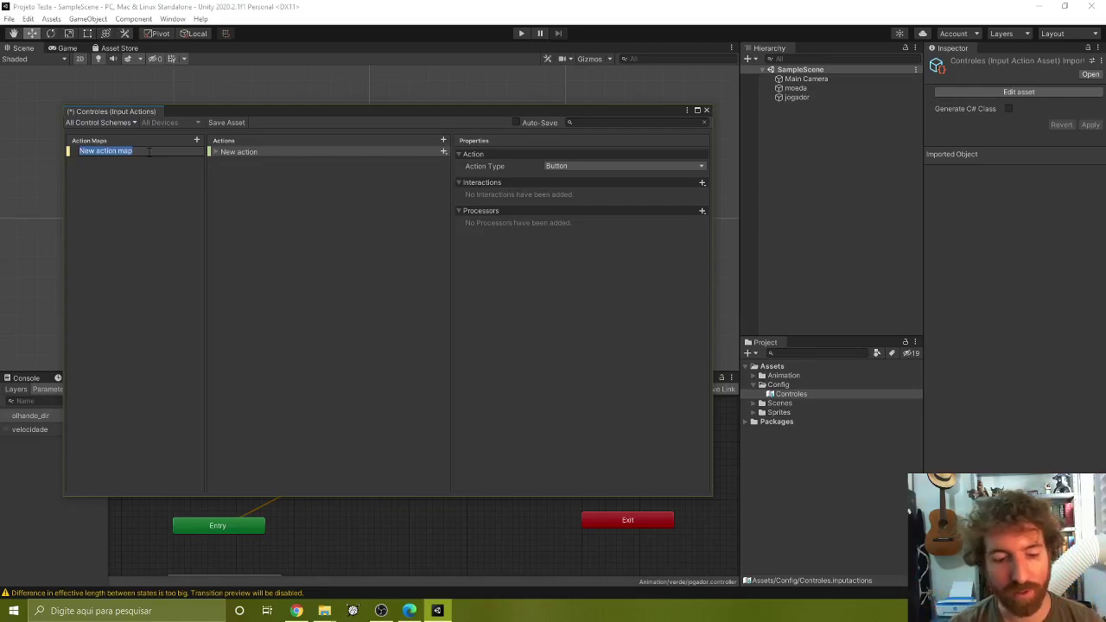
{"action": "type", "text": "mnu"}
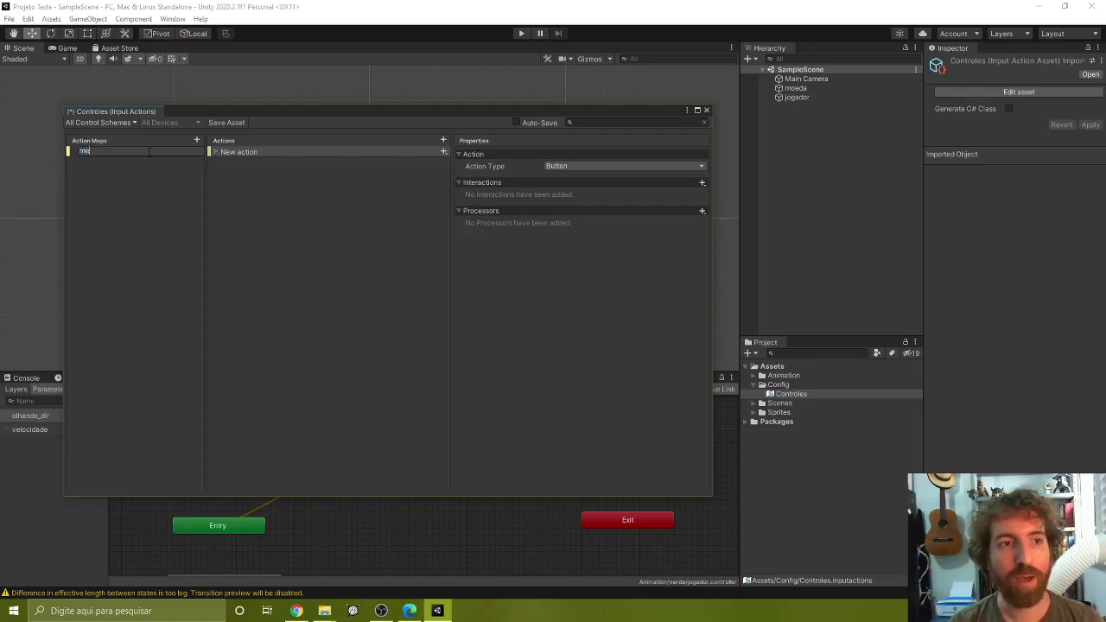
{"action": "type", "text": "nu"}
{"action": "key", "text": "Return"}
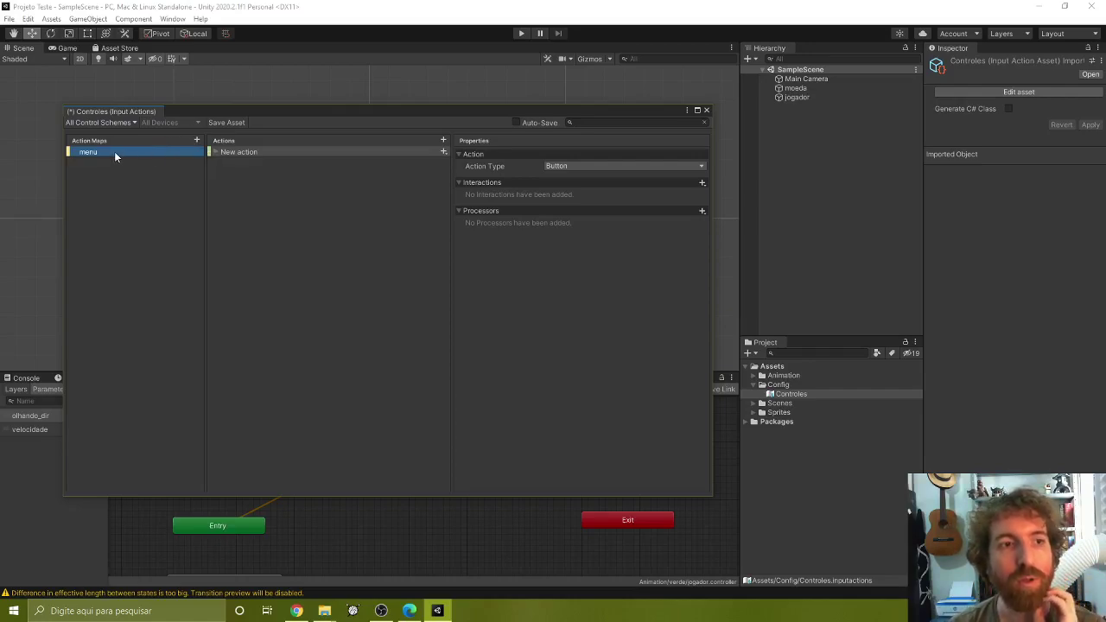
{"action": "double_click", "coordinate": [115, 151]}
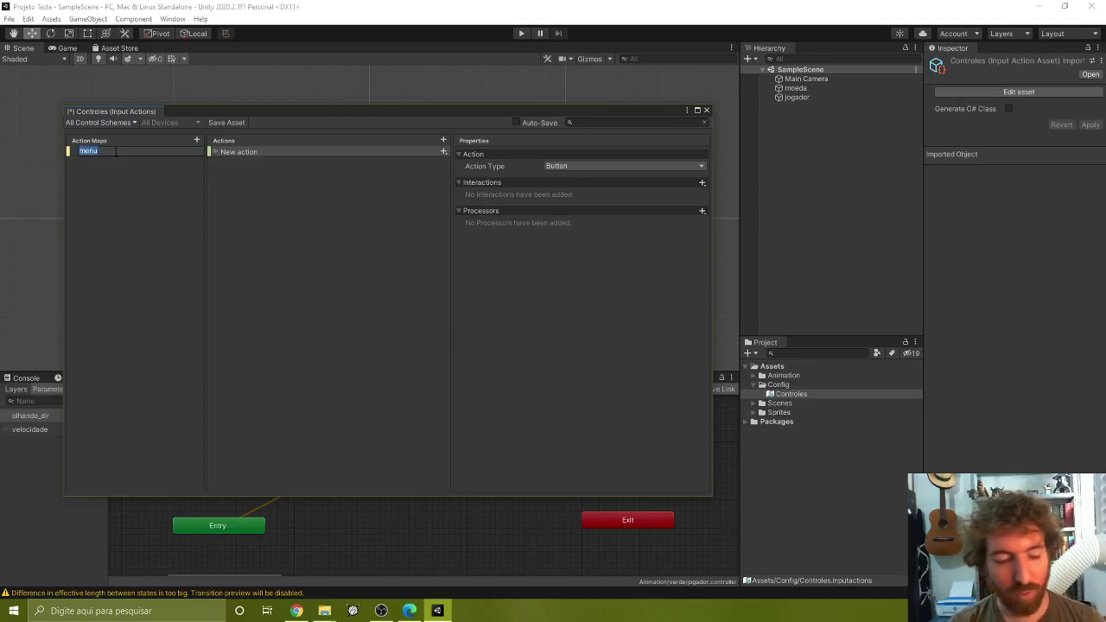
{"action": "type", "text": "jogo"}
{"action": "key", "text": "Return"}
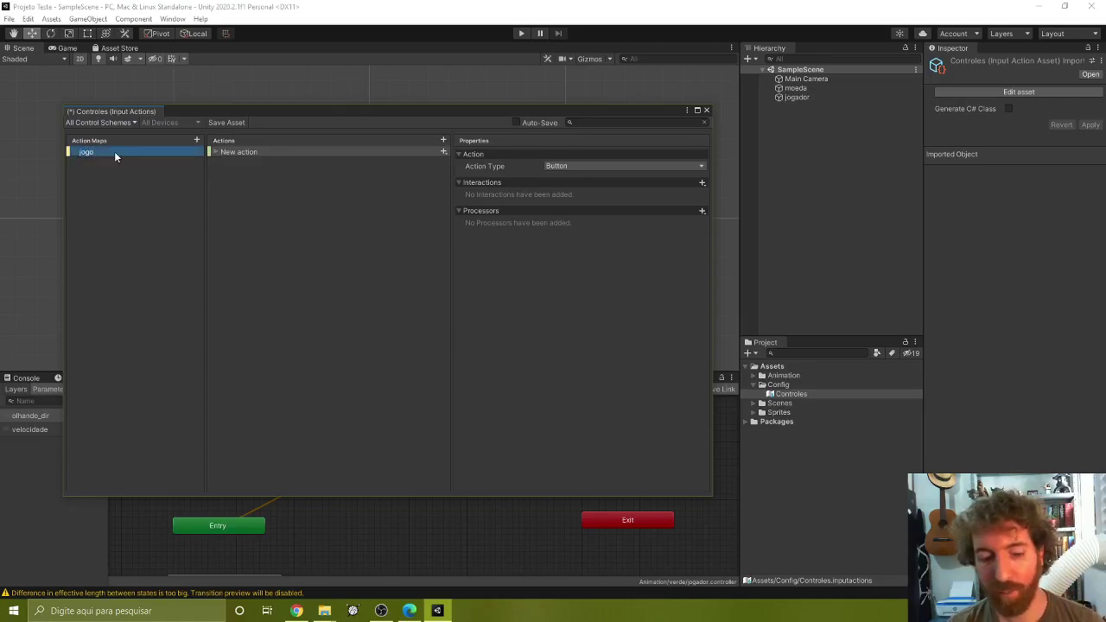
{"action": "double_click", "coordinate": [114, 151]}
{"action": "key", "text": "Return"}
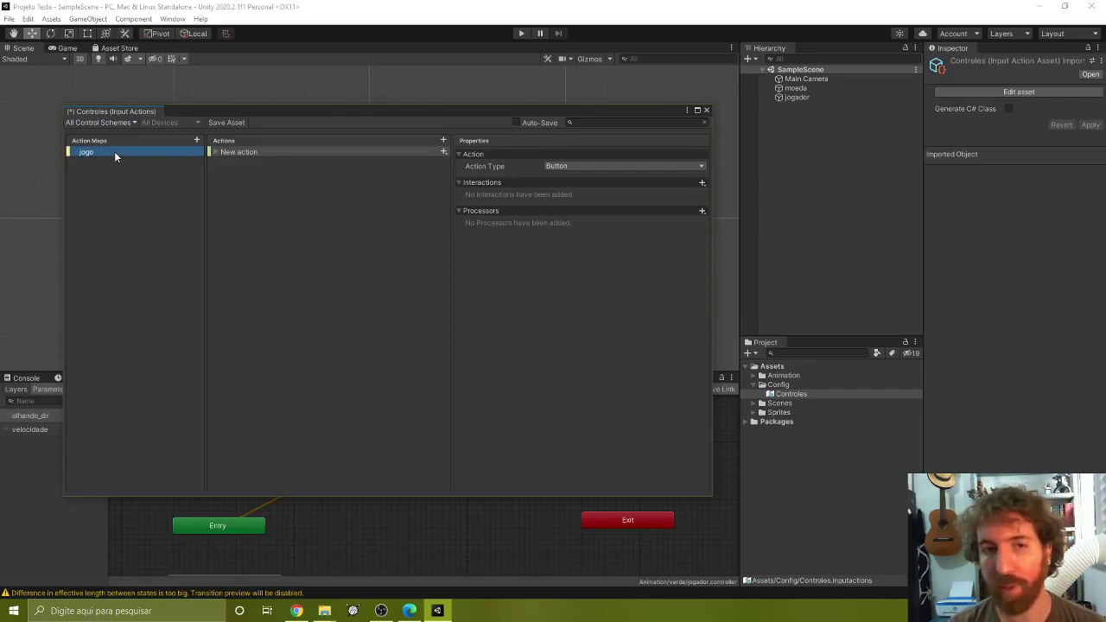
Step: Delete the extra New action1, leaving jogo with only New action
{"action": "left_click", "coordinate": [216, 153]}
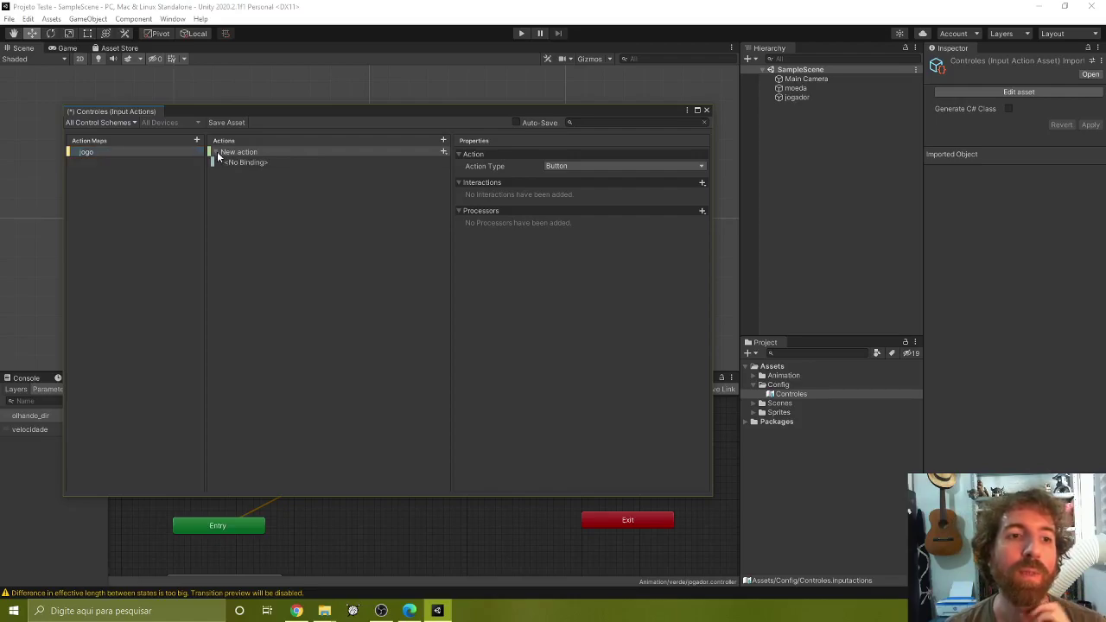
{"action": "left_click", "coordinate": [444, 152]}
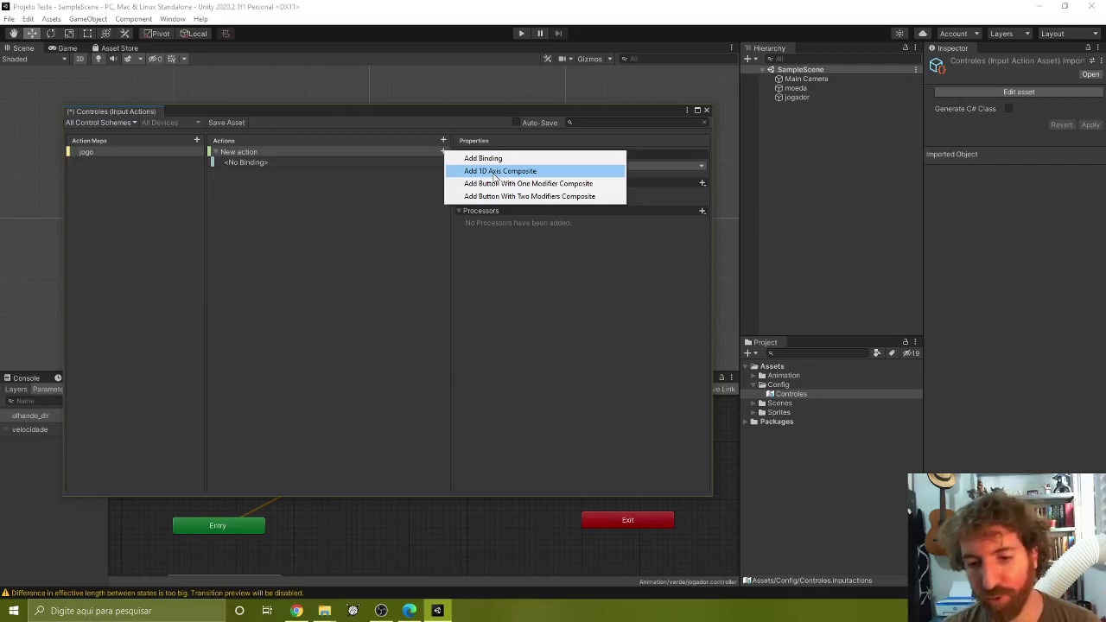
{"action": "left_click", "coordinate": [365, 188]}
{"action": "left_click", "coordinate": [444, 139]}
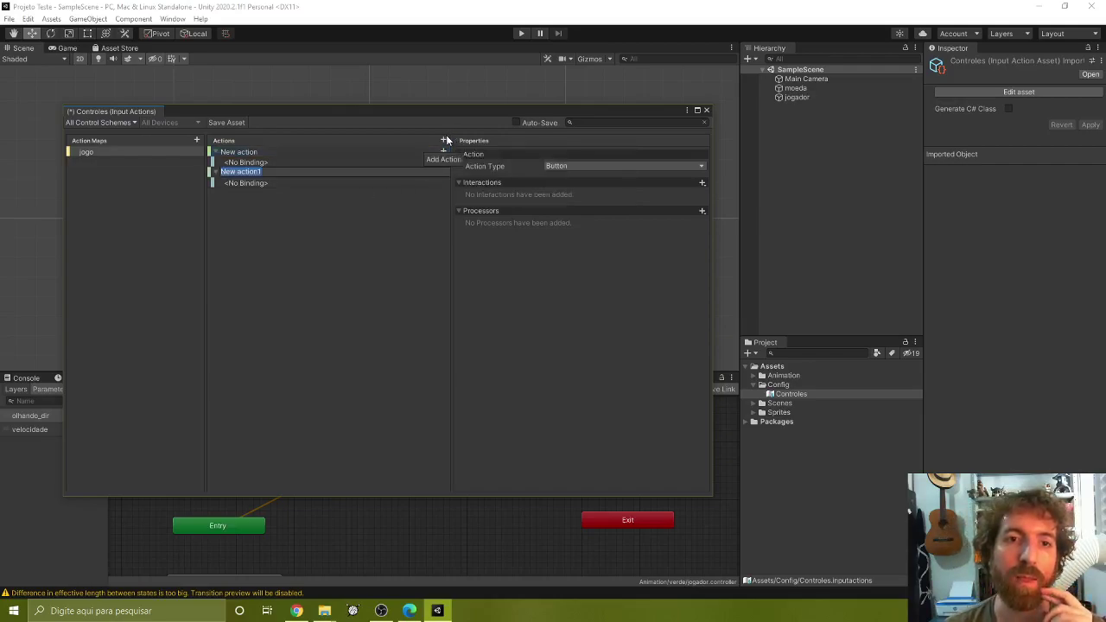
{"action": "left_click", "coordinate": [397, 171]}
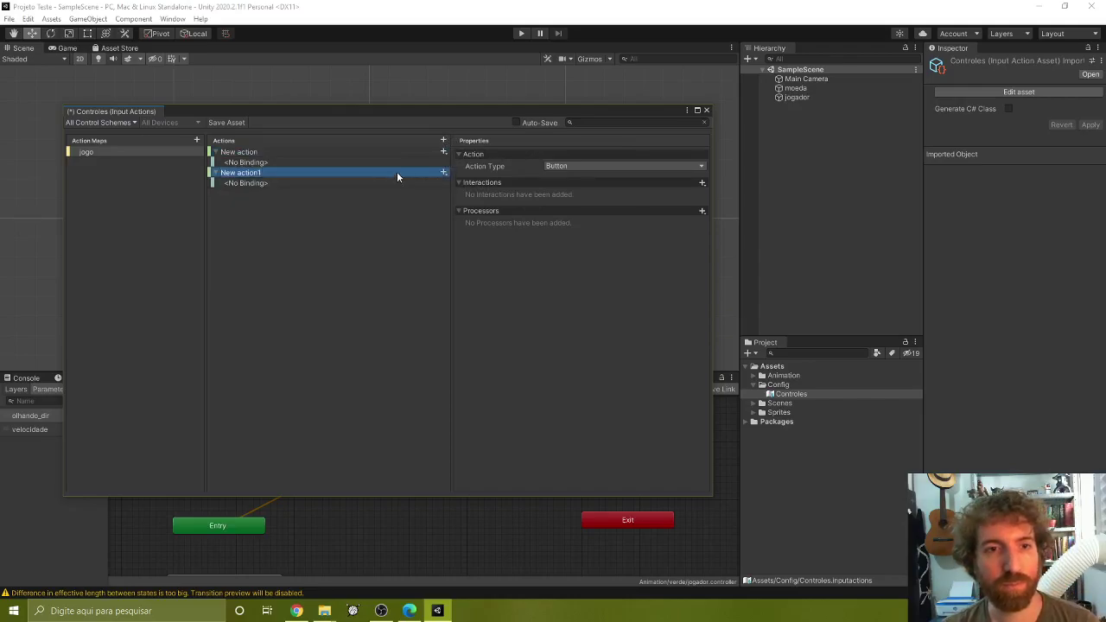
{"action": "right_click", "coordinate": [424, 171]}
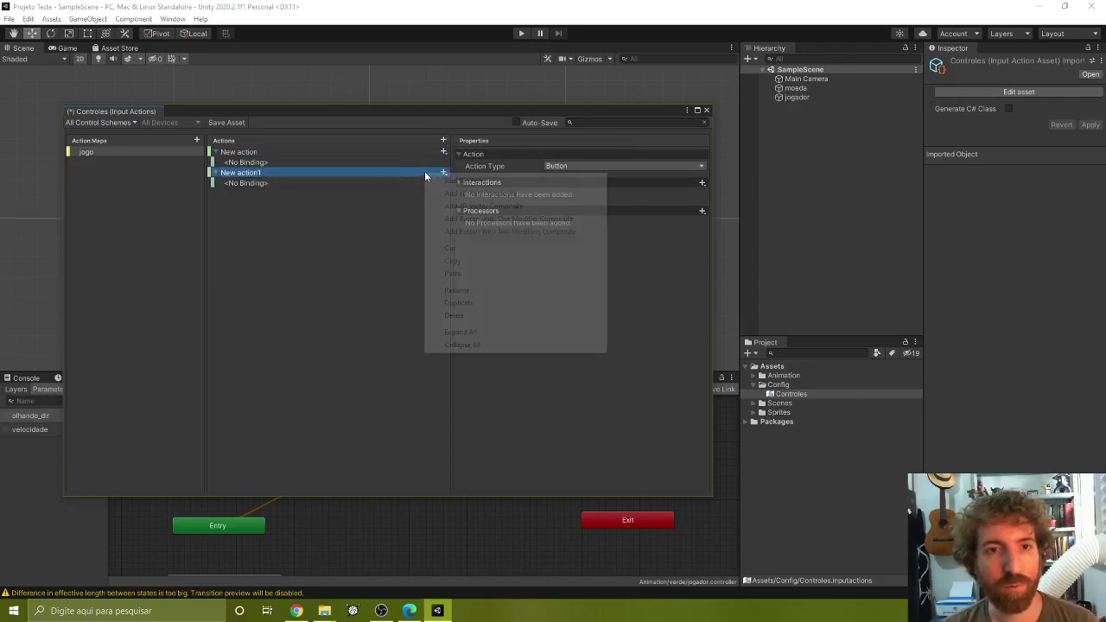
{"action": "left_click", "coordinate": [466, 317]}
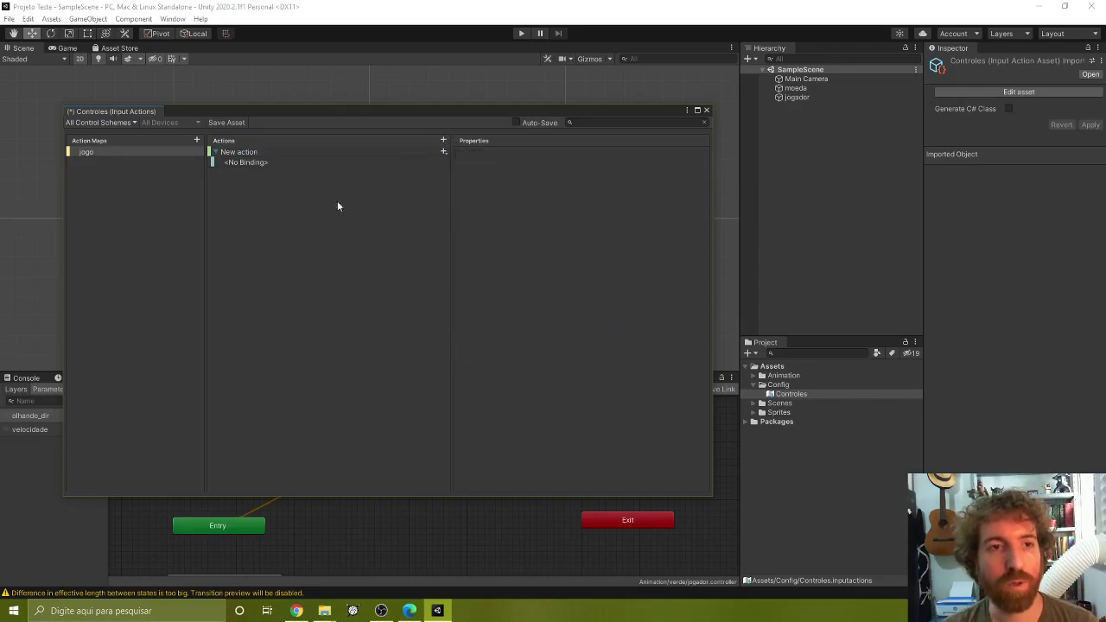
Step: Add a 1D Axis composite to New action and name it 'Horizontal'
{"action": "left_click", "coordinate": [268, 154]}
{"action": "right_click", "coordinate": [268, 152]}
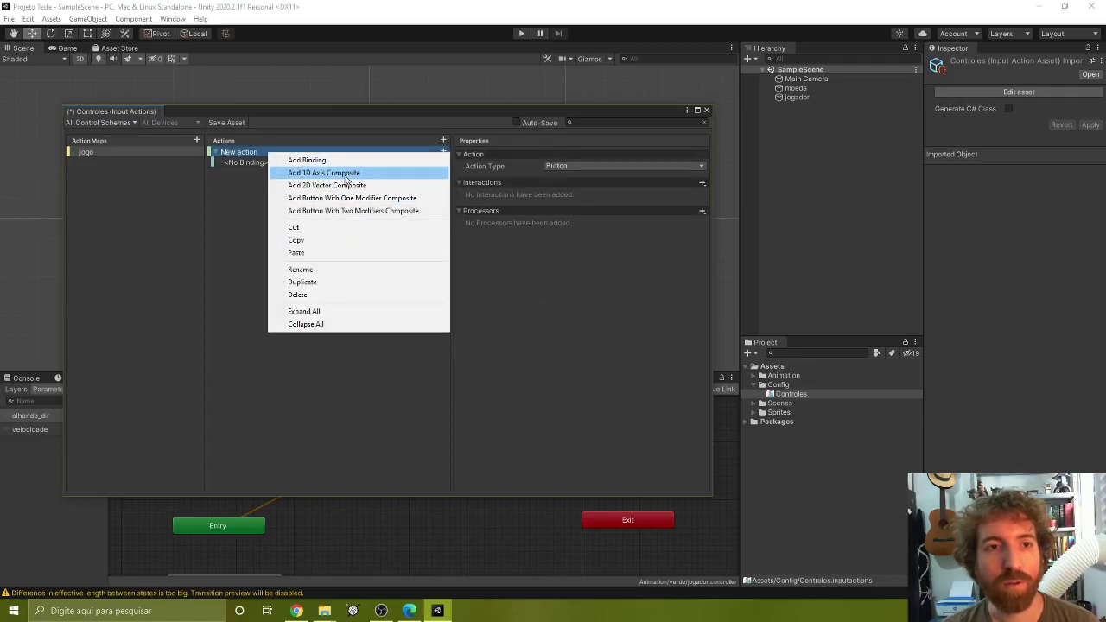
{"action": "left_click", "coordinate": [345, 175]}
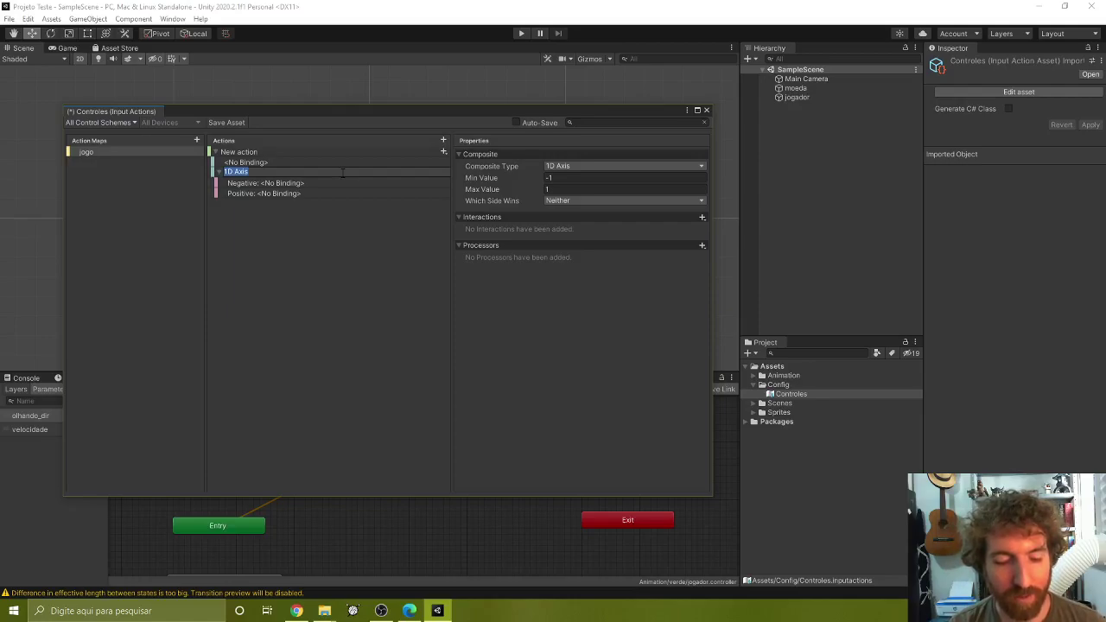
{"action": "type", "text": "Movimento"}
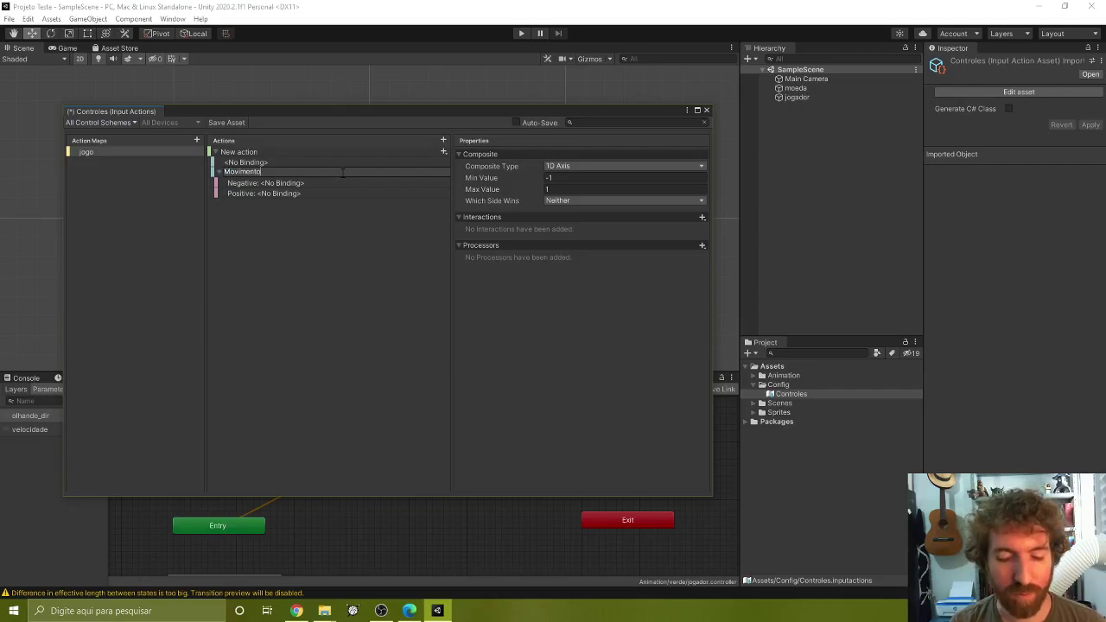
{"action": "key", "text": "ctrl+a"}
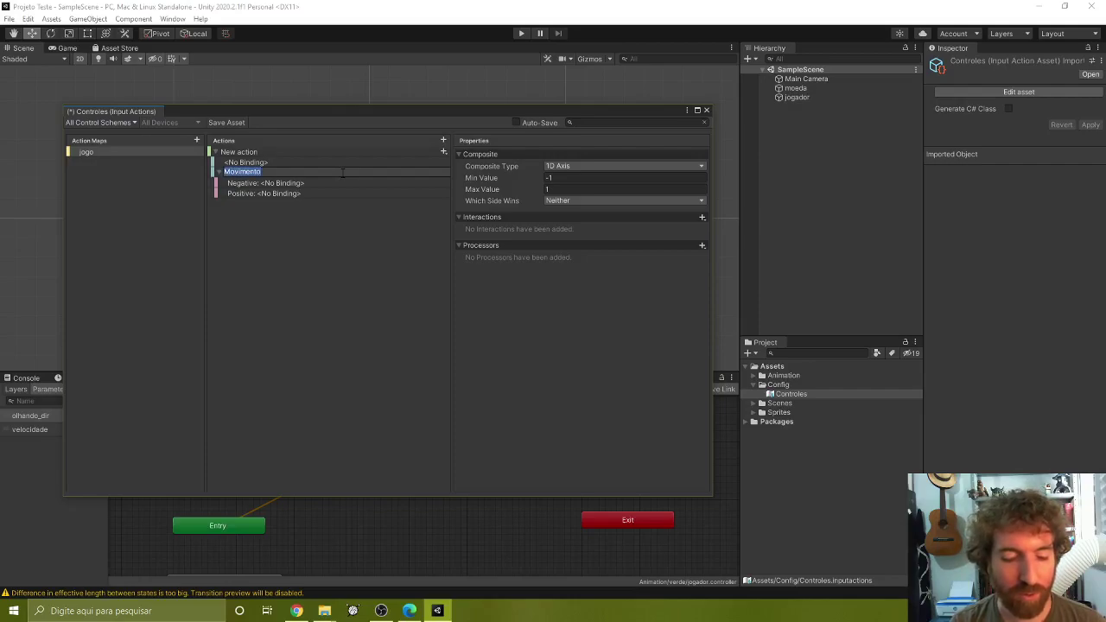
{"action": "type", "text": "Horizontal"}
{"action": "key", "text": "Return"}
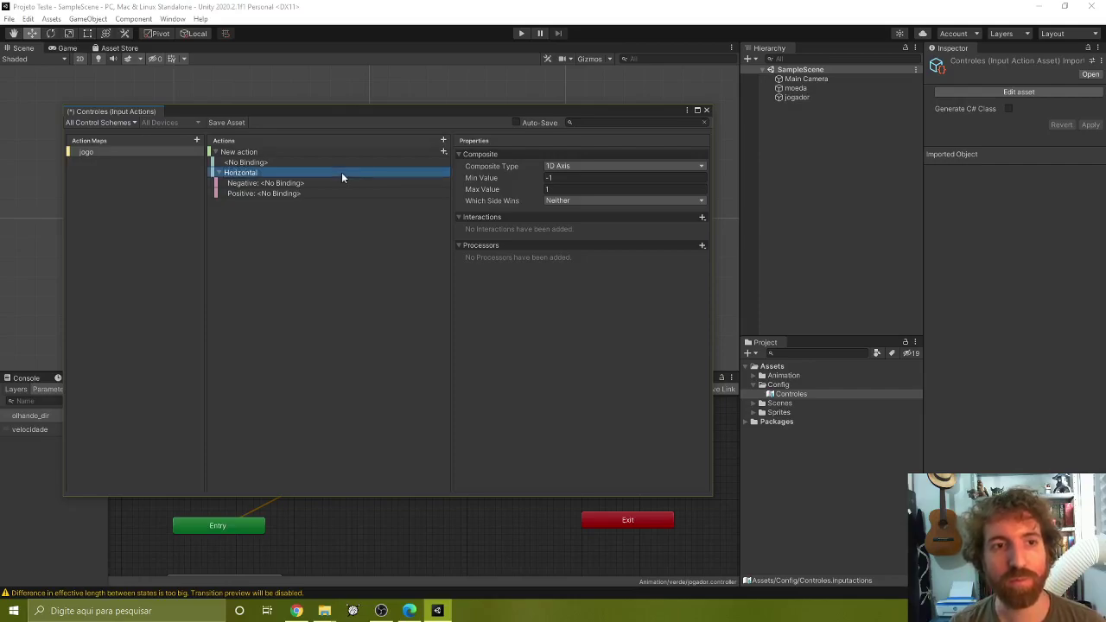
Step: Bind the D key as the composite's Positive part
{"action": "left_click", "coordinate": [298, 184]}
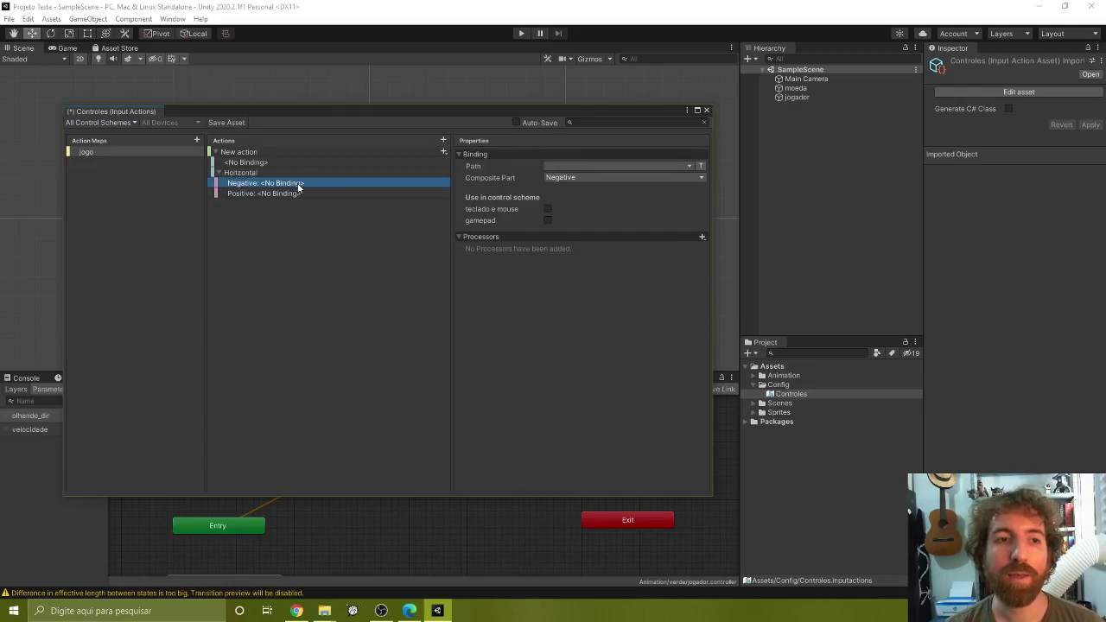
{"action": "left_click", "coordinate": [571, 167]}
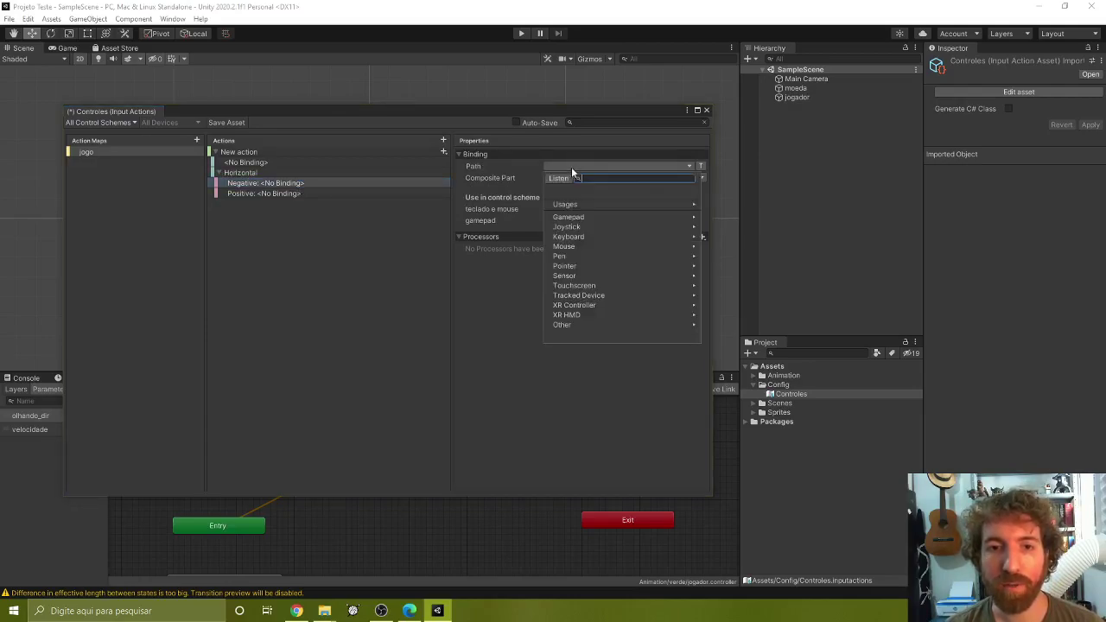
{"action": "type", "text": "d"}
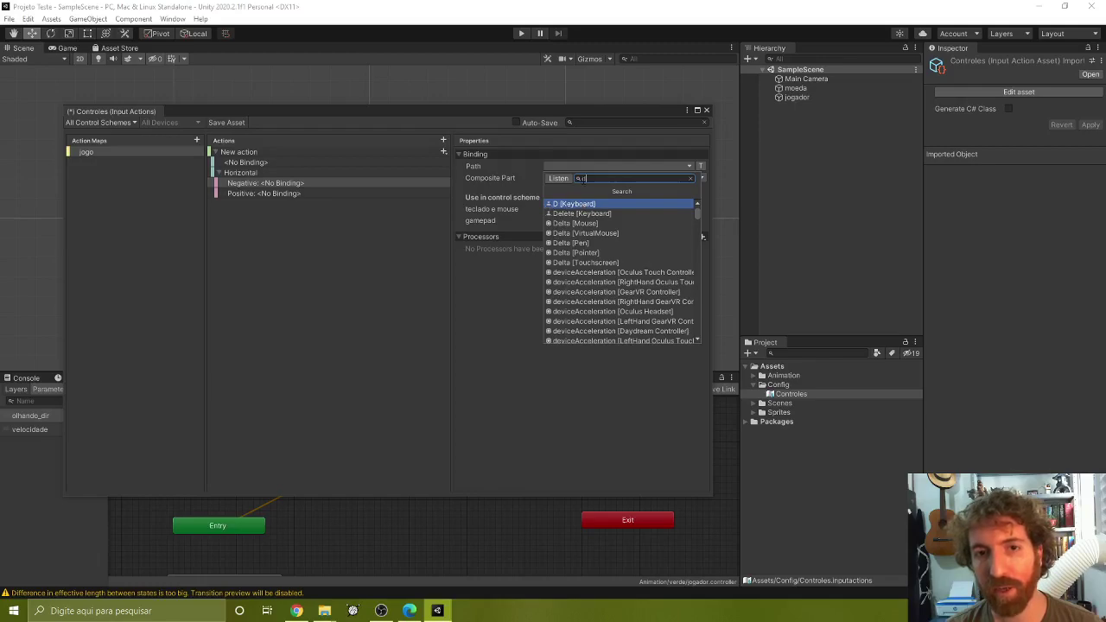
{"action": "left_click", "coordinate": [576, 204]}
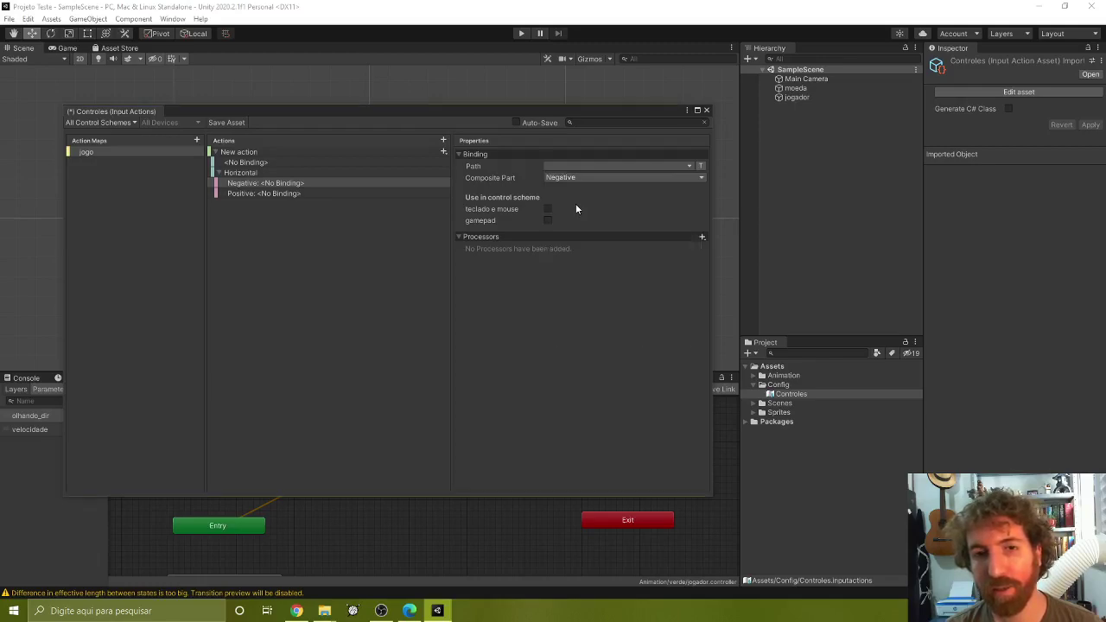
{"action": "left_click", "coordinate": [576, 176]}
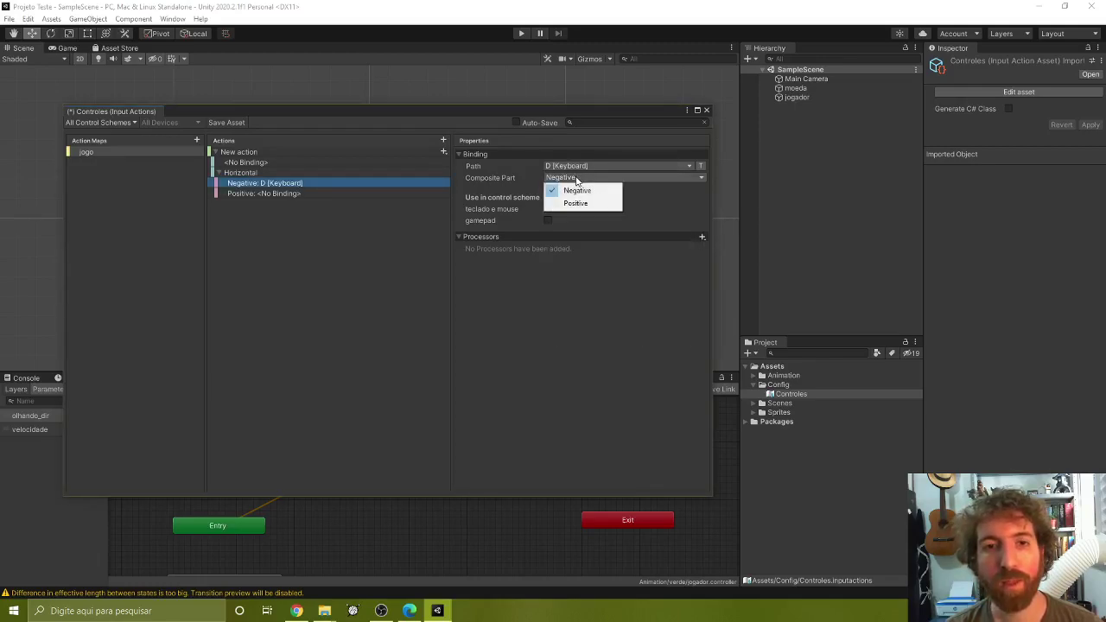
{"action": "left_click", "coordinate": [577, 204]}
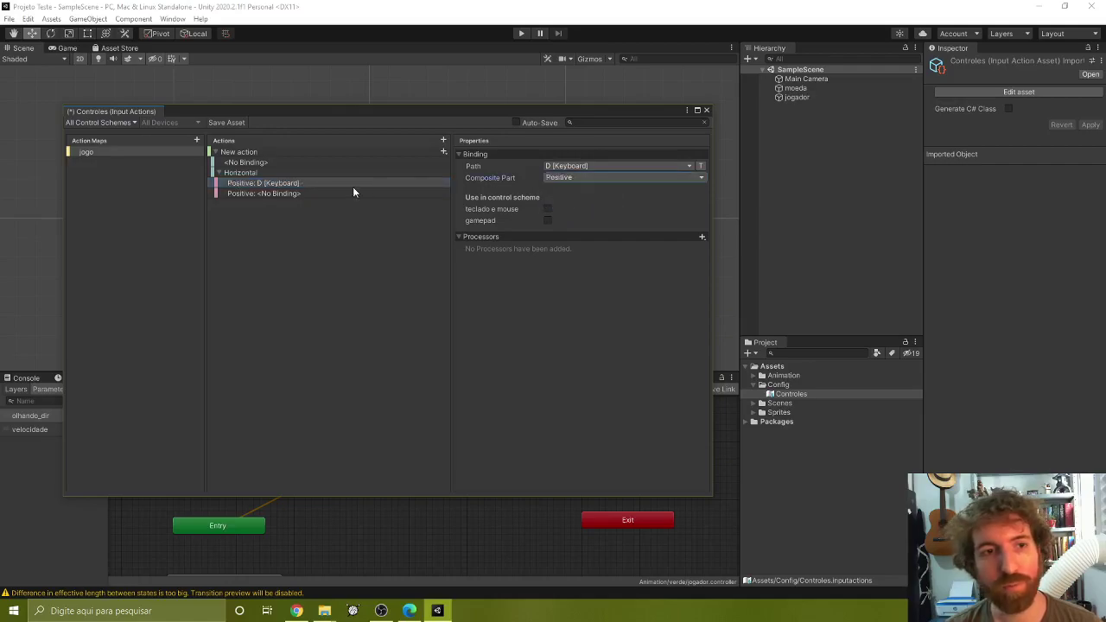
Step: Bind the A key as the Negative part, included in the 'teclado e mouse' scheme
{"action": "left_click", "coordinate": [307, 193]}
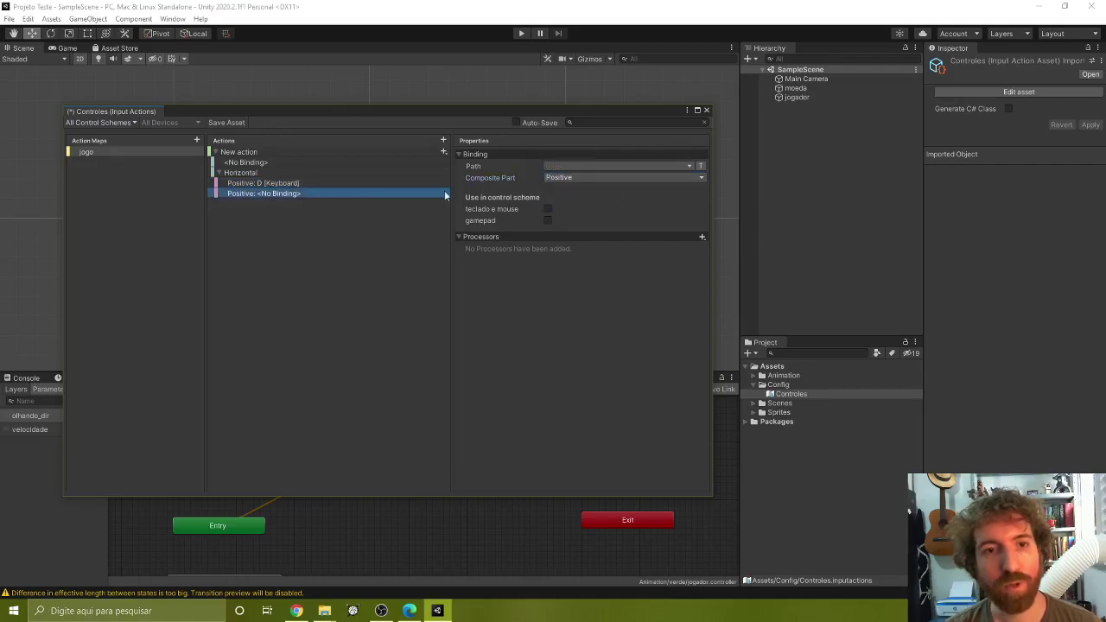
{"action": "left_click", "coordinate": [566, 178]}
{"action": "left_click", "coordinate": [574, 190]}
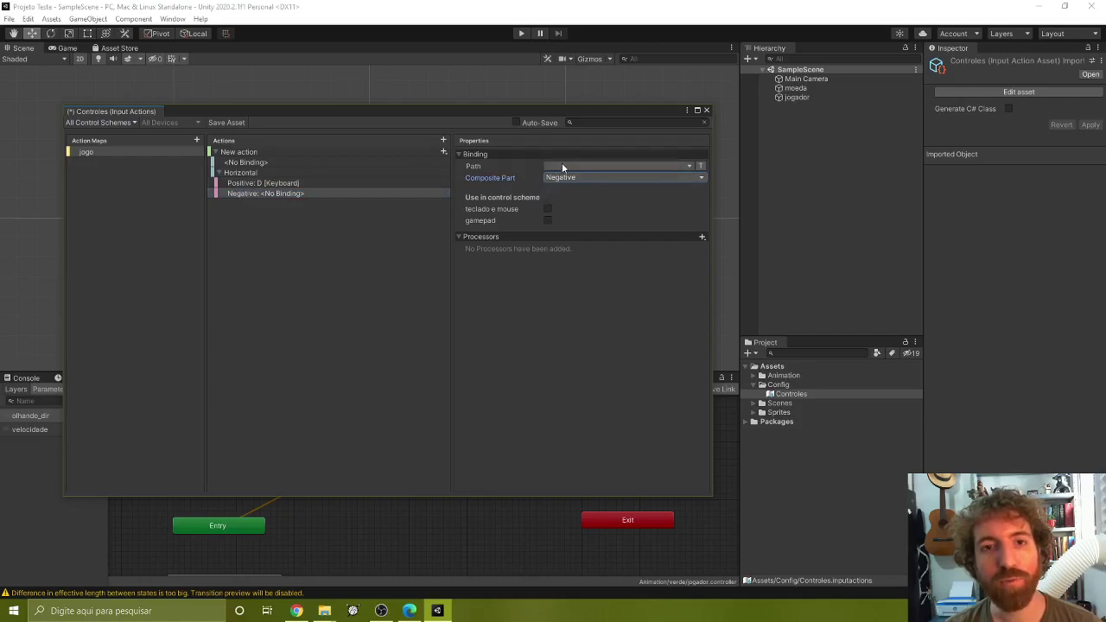
{"action": "left_click", "coordinate": [562, 164]}
{"action": "left_click", "coordinate": [561, 179]}
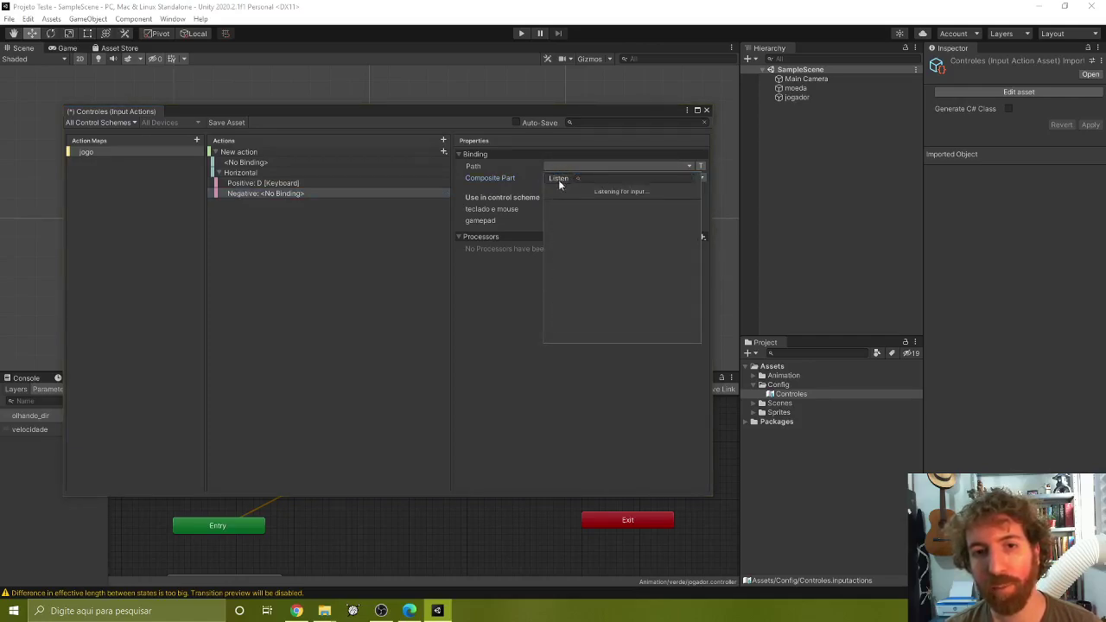
{"action": "left_click", "coordinate": [559, 179]}
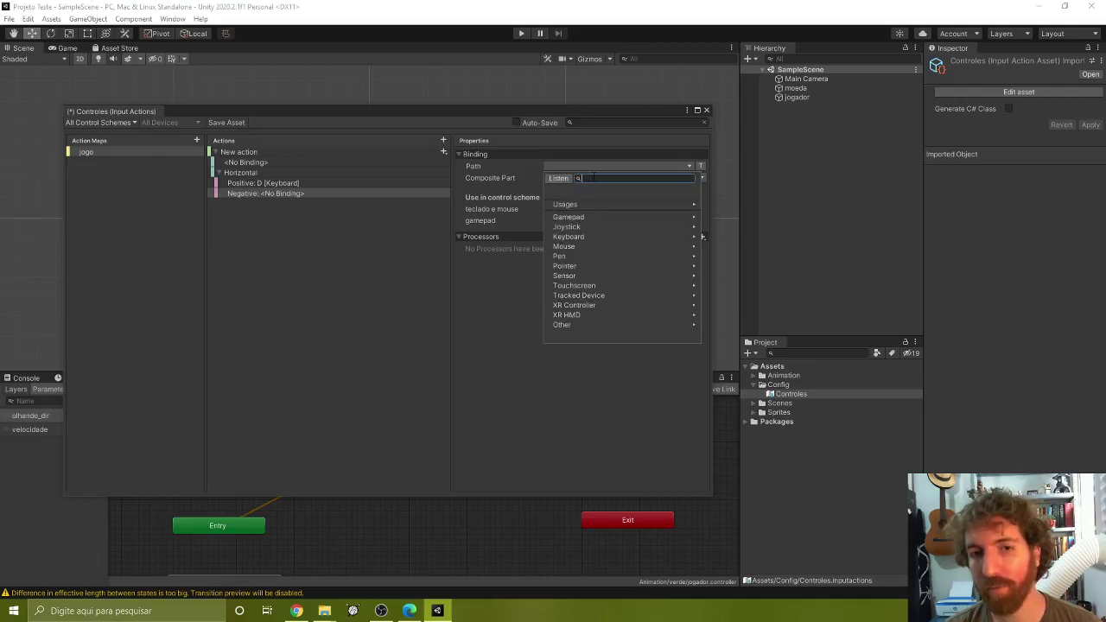
{"action": "type", "text": "a"}
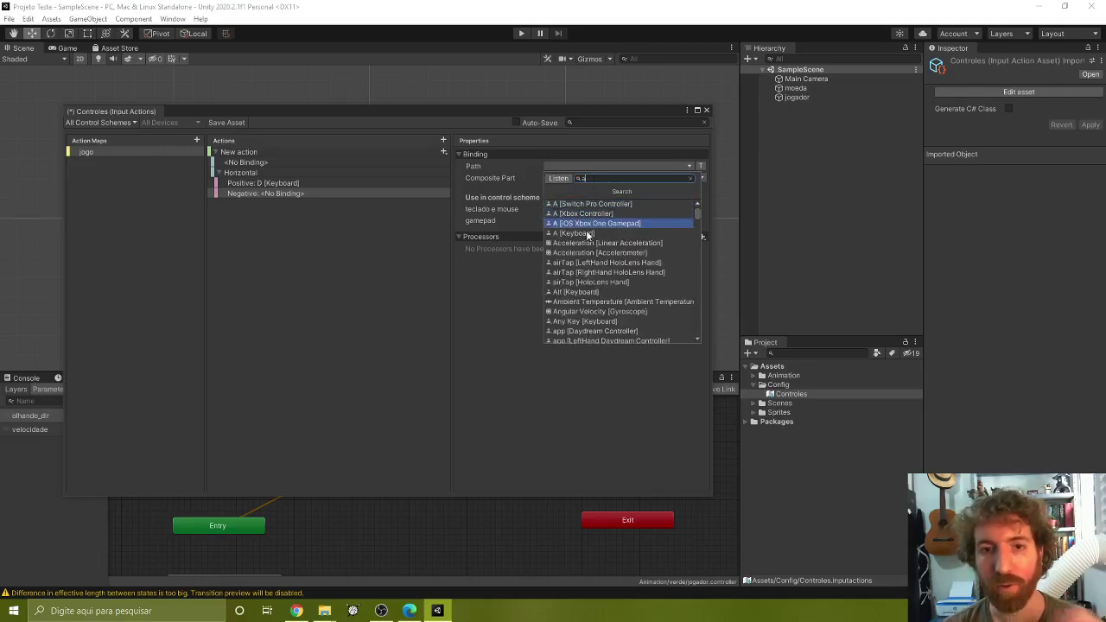
{"action": "left_click", "coordinate": [586, 233]}
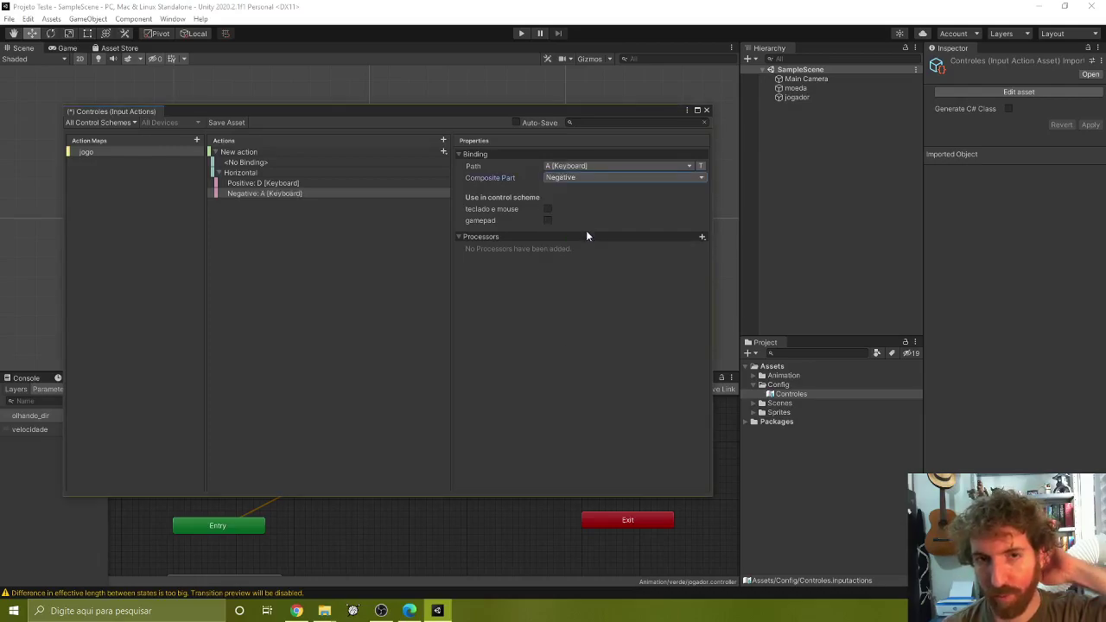
{"action": "left_click", "coordinate": [548, 208]}
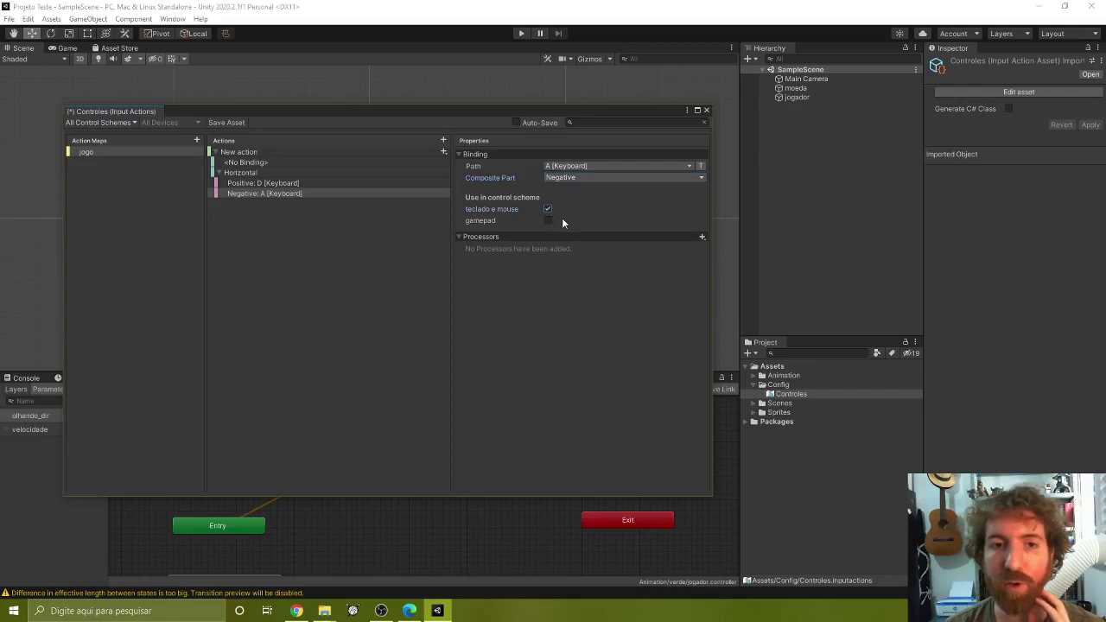
{"action": "left_click", "coordinate": [324, 194]}
Step: Delete the leftover empty binding and add a second 1D Axis composite to New action
{"action": "left_click", "coordinate": [271, 161]}
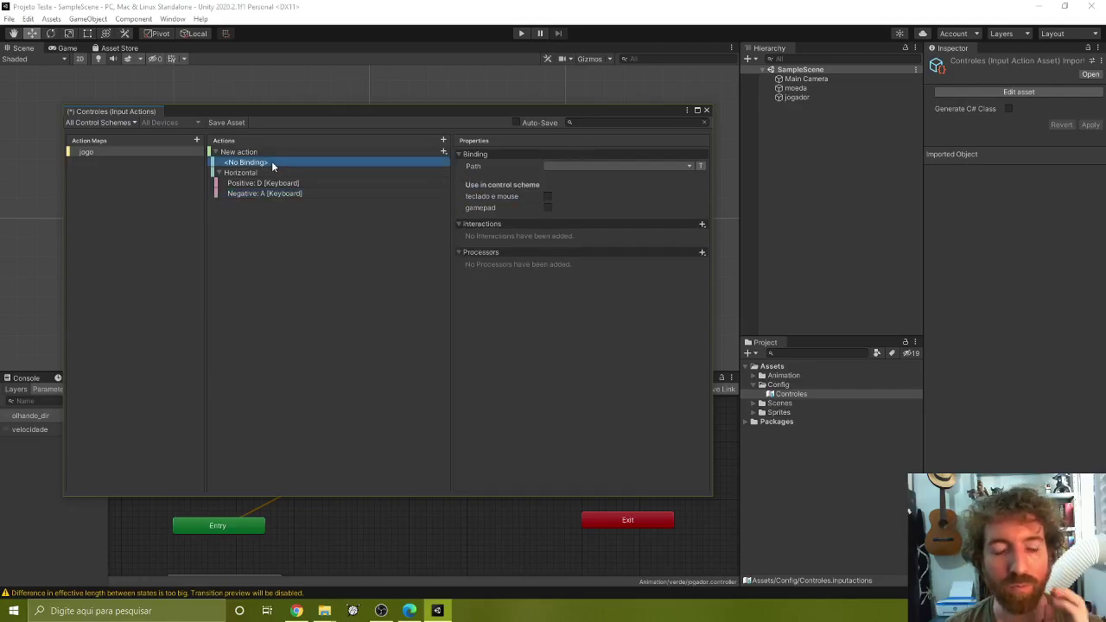
{"action": "right_click", "coordinate": [272, 161]}
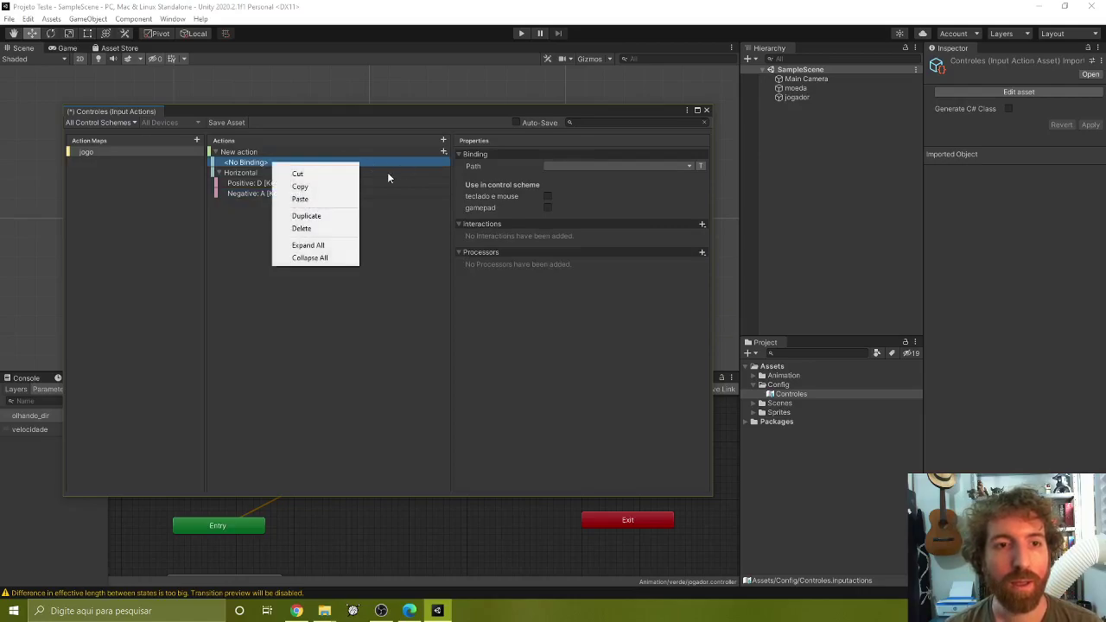
{"action": "left_click", "coordinate": [315, 229]}
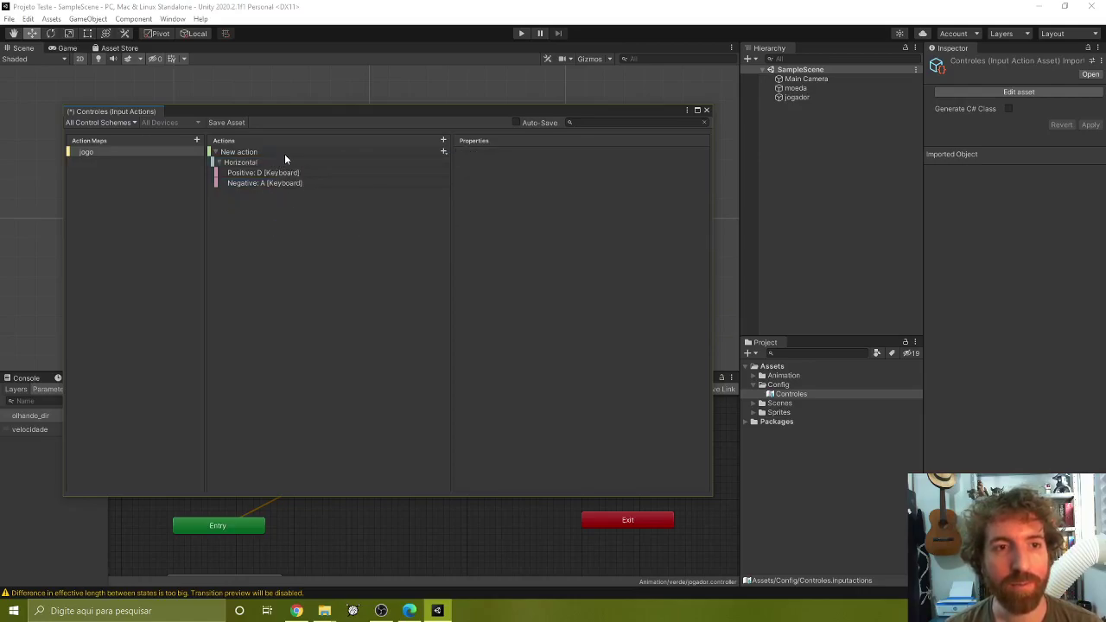
{"action": "left_click", "coordinate": [259, 151]}
{"action": "right_click", "coordinate": [259, 151]}
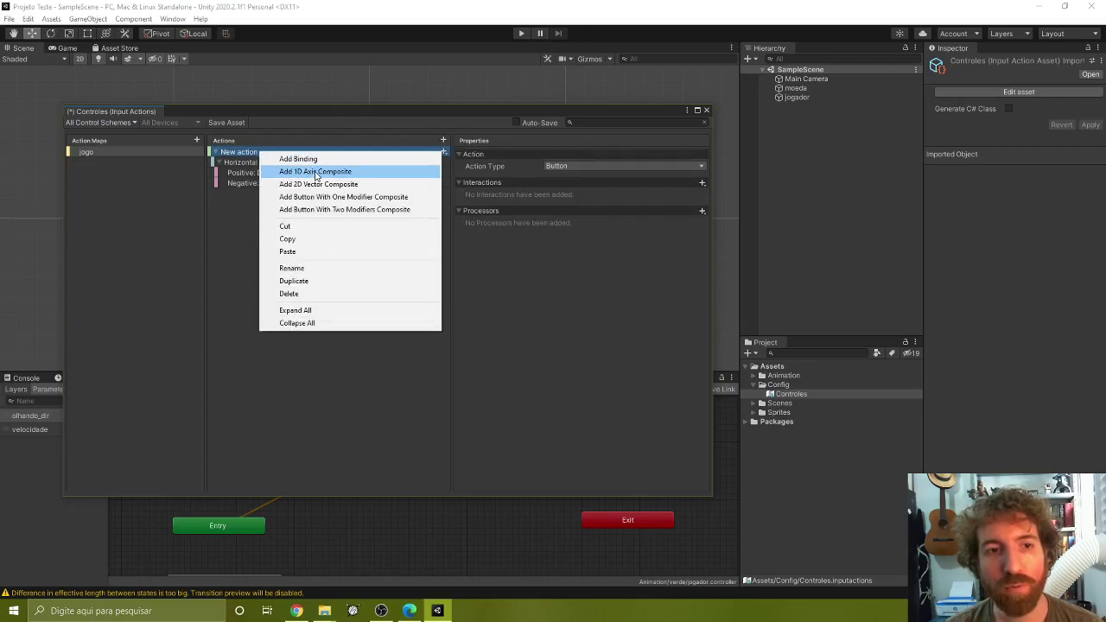
{"action": "left_click", "coordinate": [317, 173]}
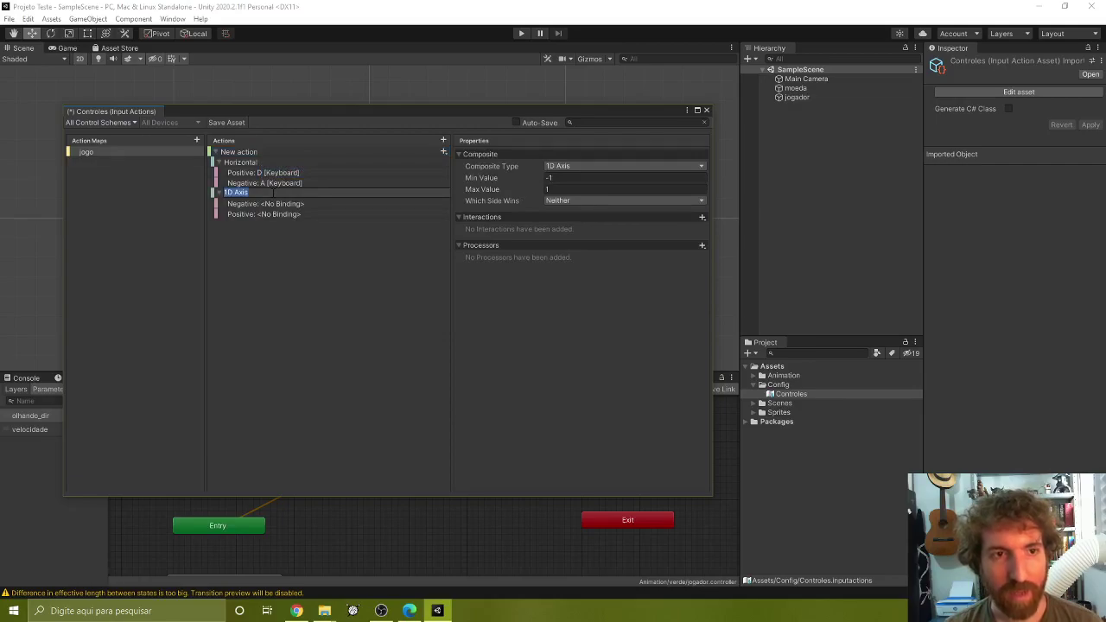
{"action": "left_click", "coordinate": [258, 161]}
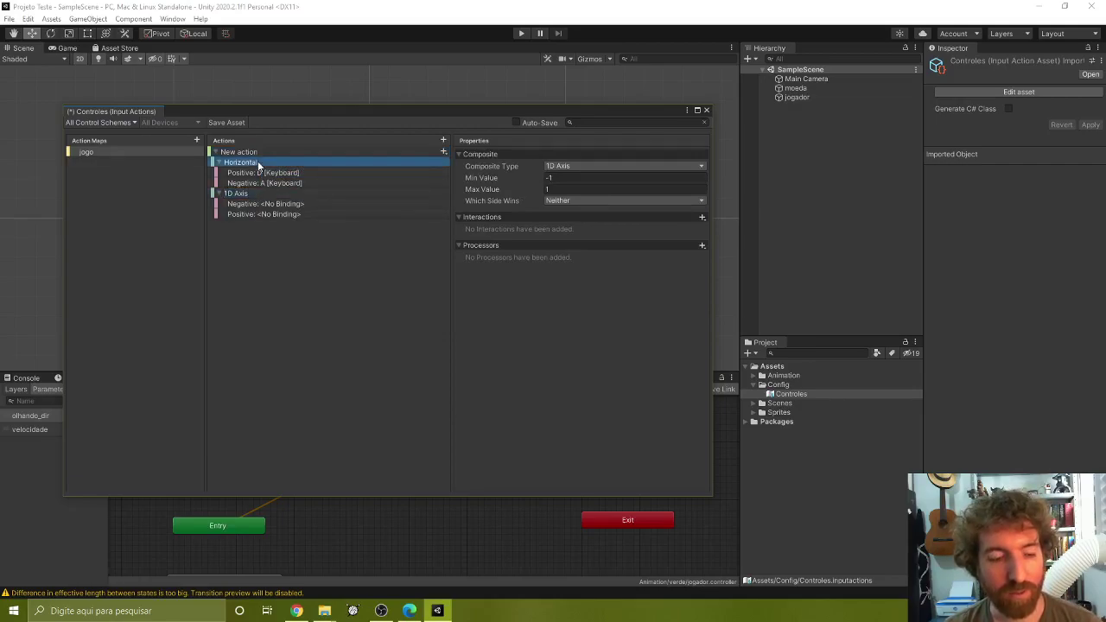
Step: Rename the Horizontal composite to 'AD' and the new 1D Axis composite to 'Setas'
{"action": "left_click", "coordinate": [258, 161]}
{"action": "type", "text": "A"}
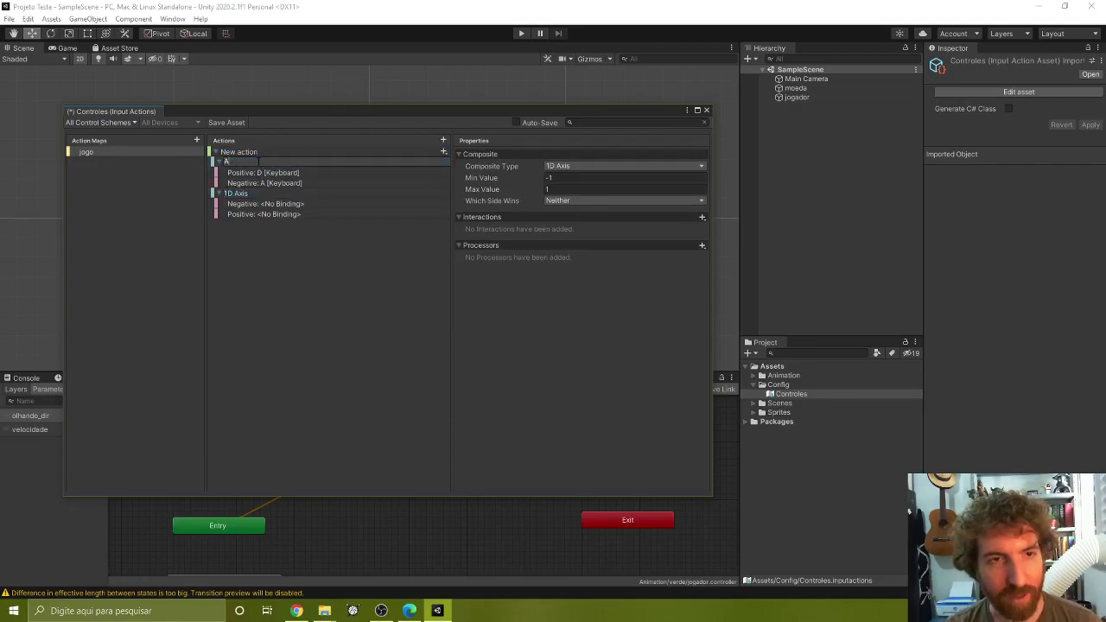
{"action": "type", "text": "D"}
{"action": "key", "text": "Return"}
{"action": "left_click", "coordinate": [251, 194]}
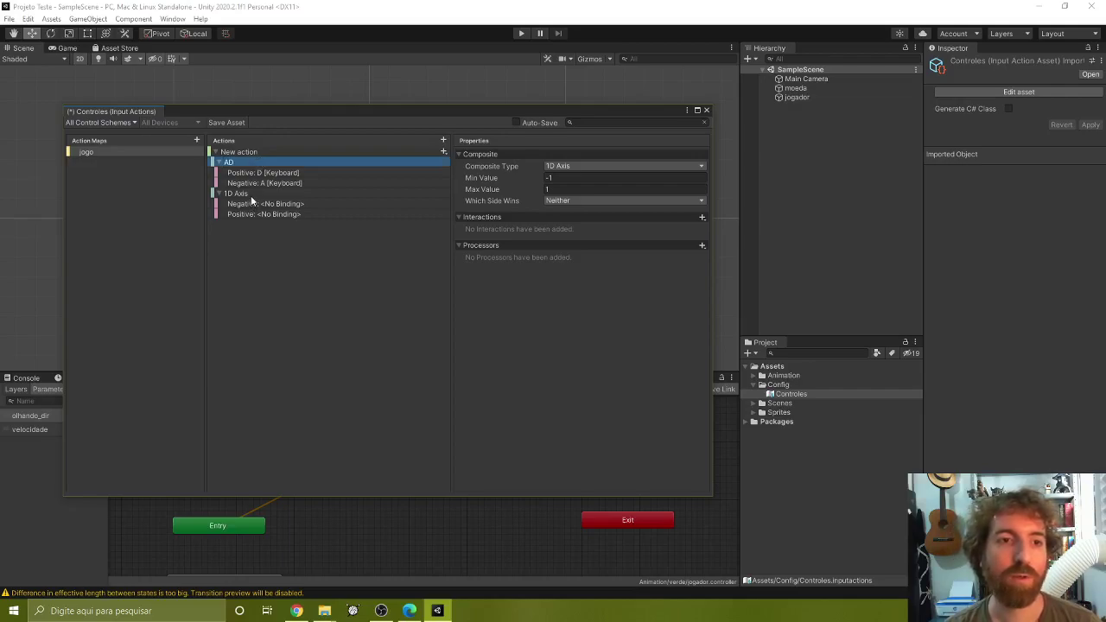
{"action": "left_click", "coordinate": [251, 194]}
{"action": "type", "text": "Setas"}
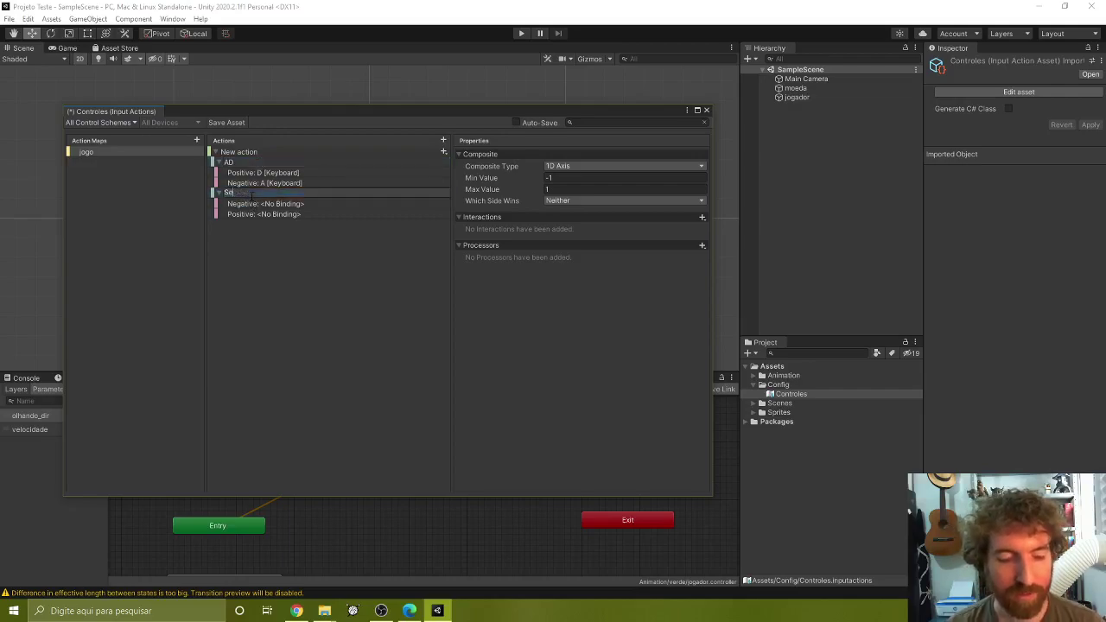
{"action": "key", "text": "Return"}
Step: Bind the Setas Negative part to Keyboard Left Arrow
{"action": "left_click", "coordinate": [280, 205]}
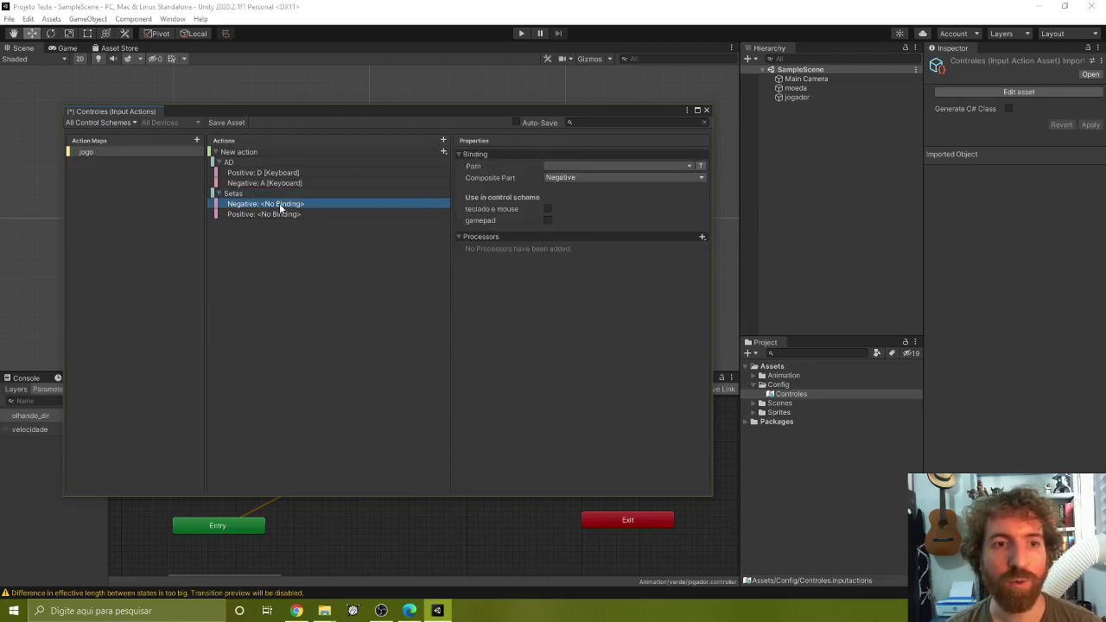
{"action": "left_click", "coordinate": [610, 167]}
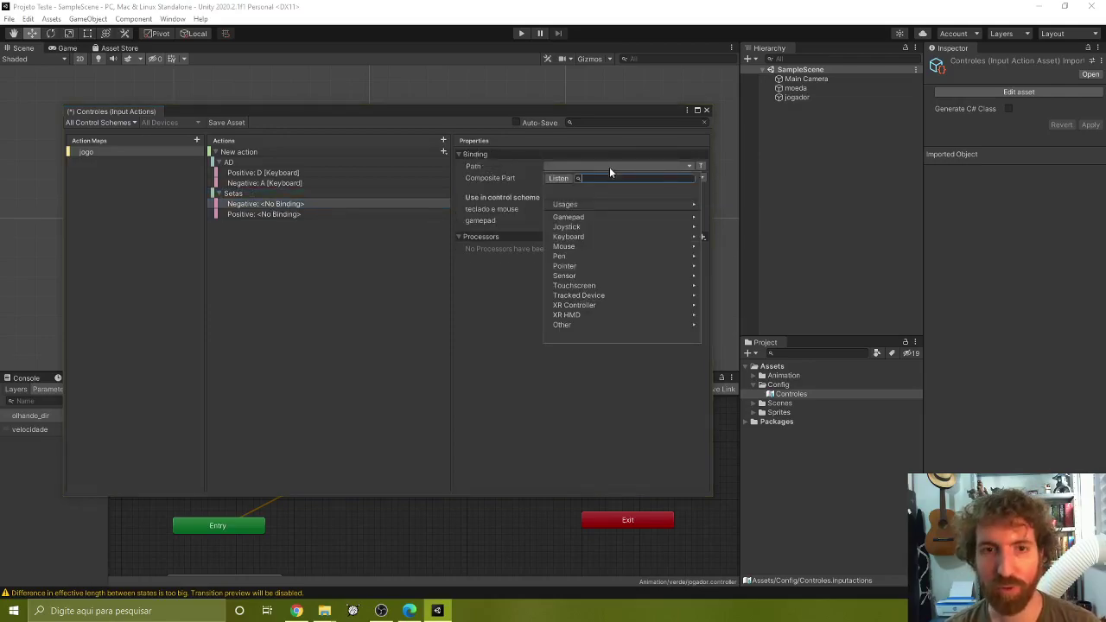
{"action": "left_click", "coordinate": [557, 178]}
{"action": "left_click", "coordinate": [558, 178]}
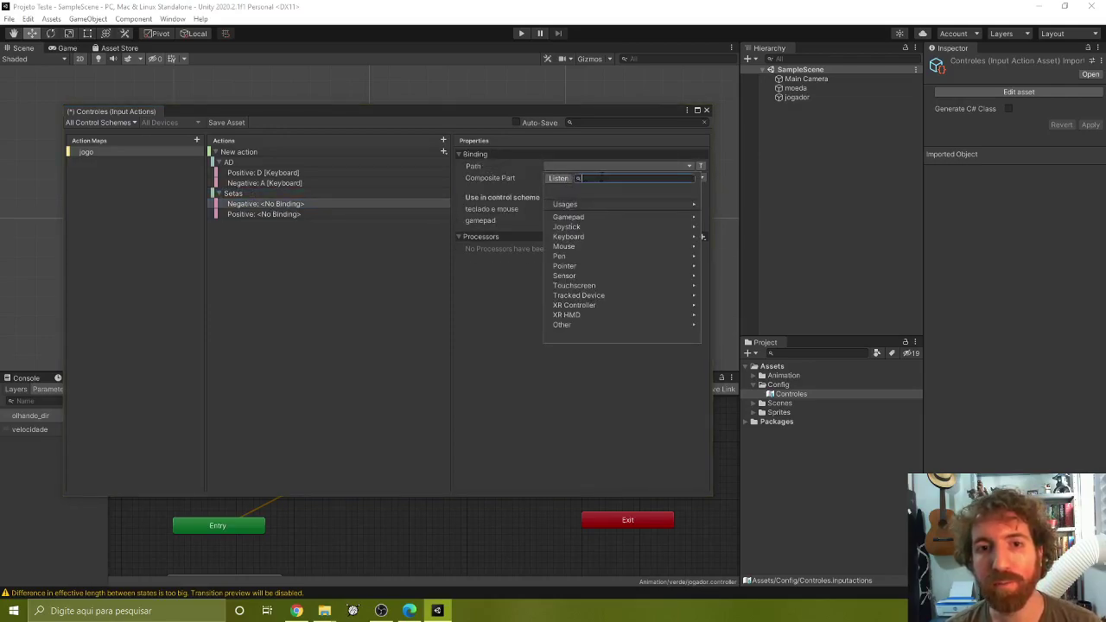
{"action": "type", "text": "left"}
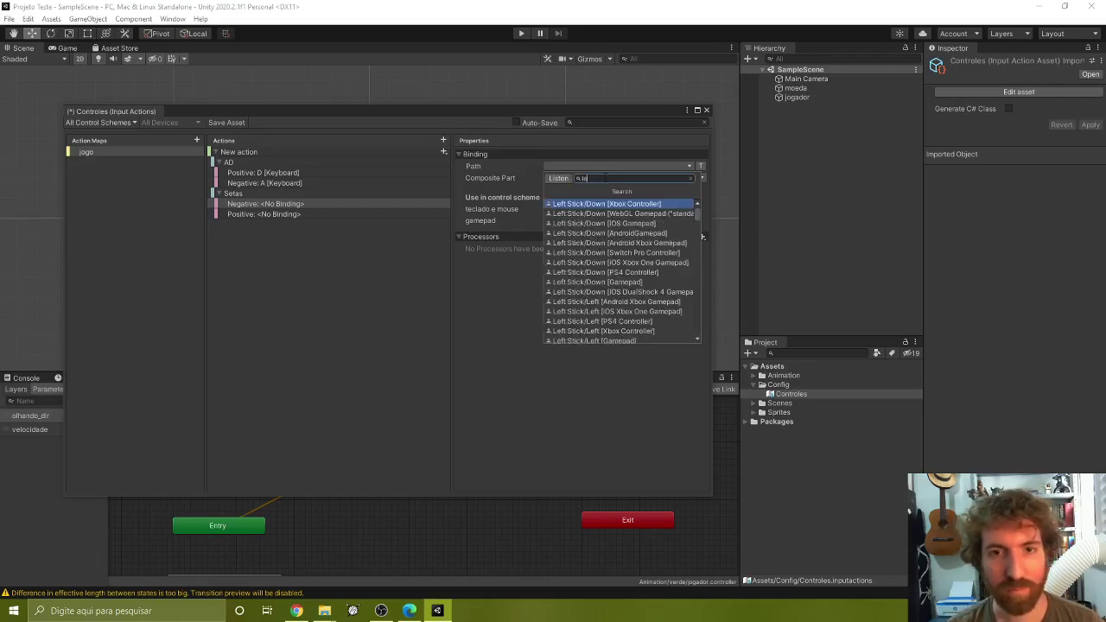
{"action": "scroll", "coordinate": [610, 259], "scroll_direction": "down", "scroll_amount": 3}
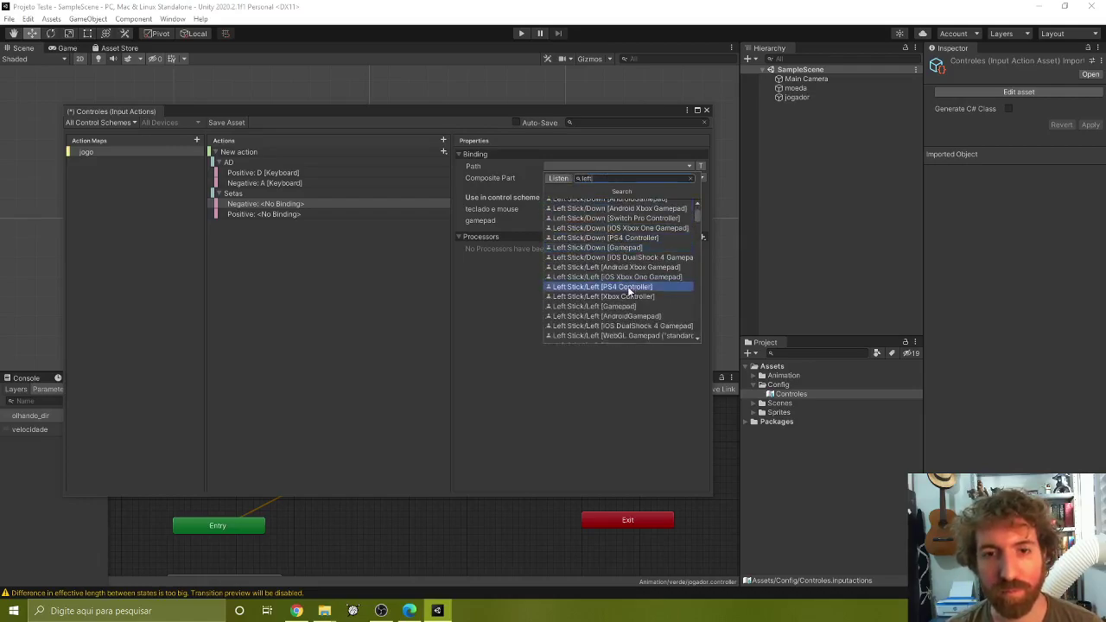
{"action": "scroll", "coordinate": [623, 285], "scroll_direction": "down", "scroll_amount": 3}
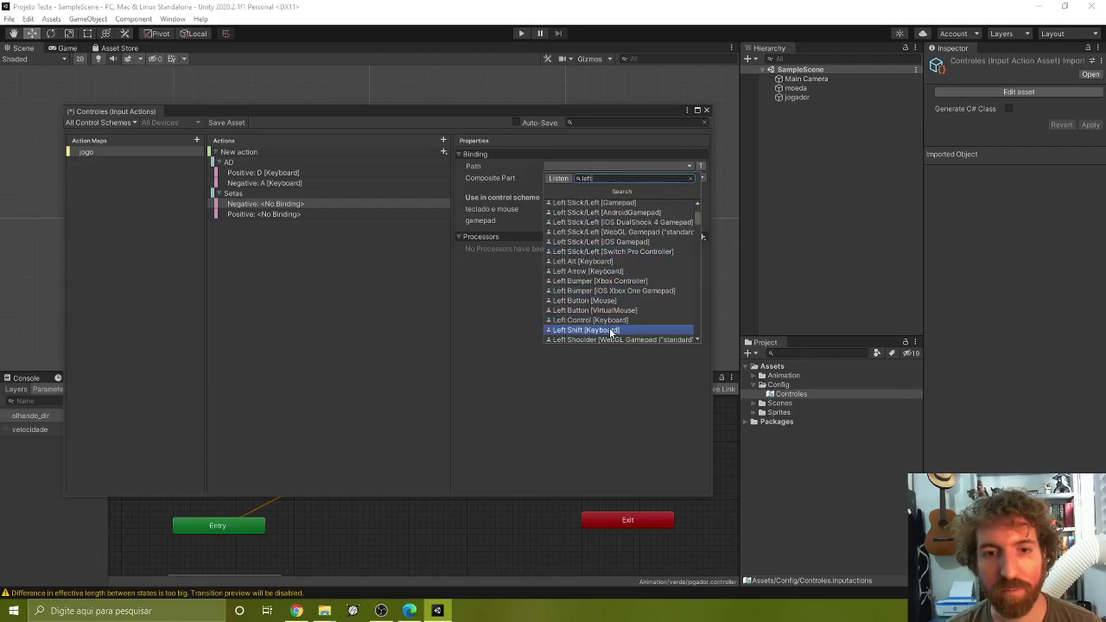
{"action": "scroll", "coordinate": [611, 332], "scroll_direction": "down", "scroll_amount": 3}
{"action": "scroll", "coordinate": [611, 332], "scroll_direction": "down", "scroll_amount": 3}
{"action": "scroll", "coordinate": [609, 326], "scroll_direction": "down", "scroll_amount": 3}
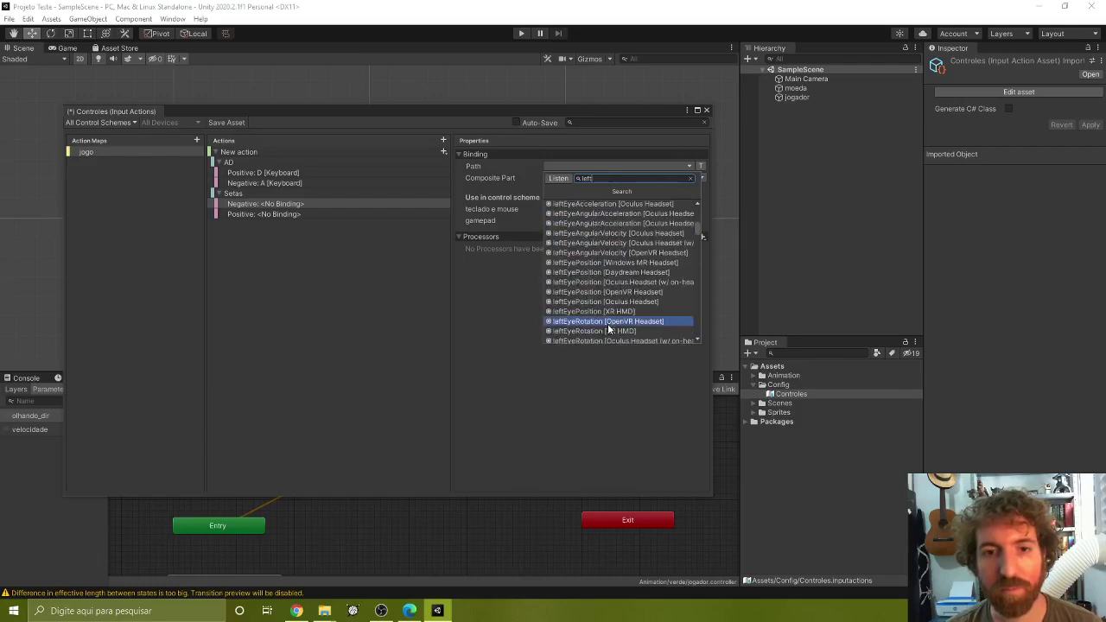
{"action": "scroll", "coordinate": [609, 326], "scroll_direction": "down", "scroll_amount": 5}
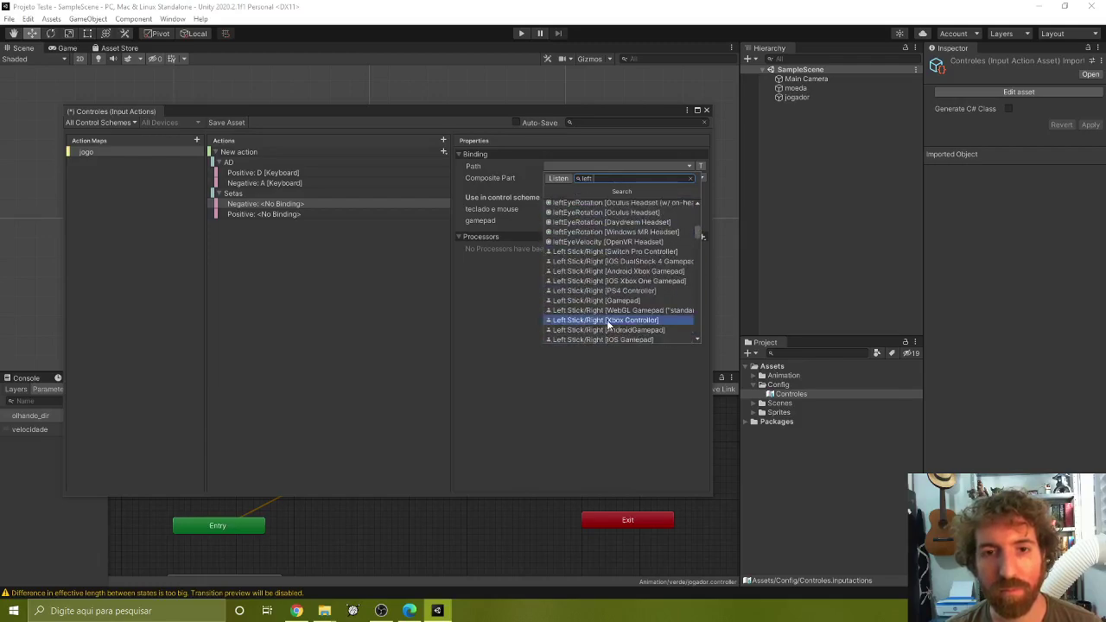
{"action": "key", "text": "Escape"}
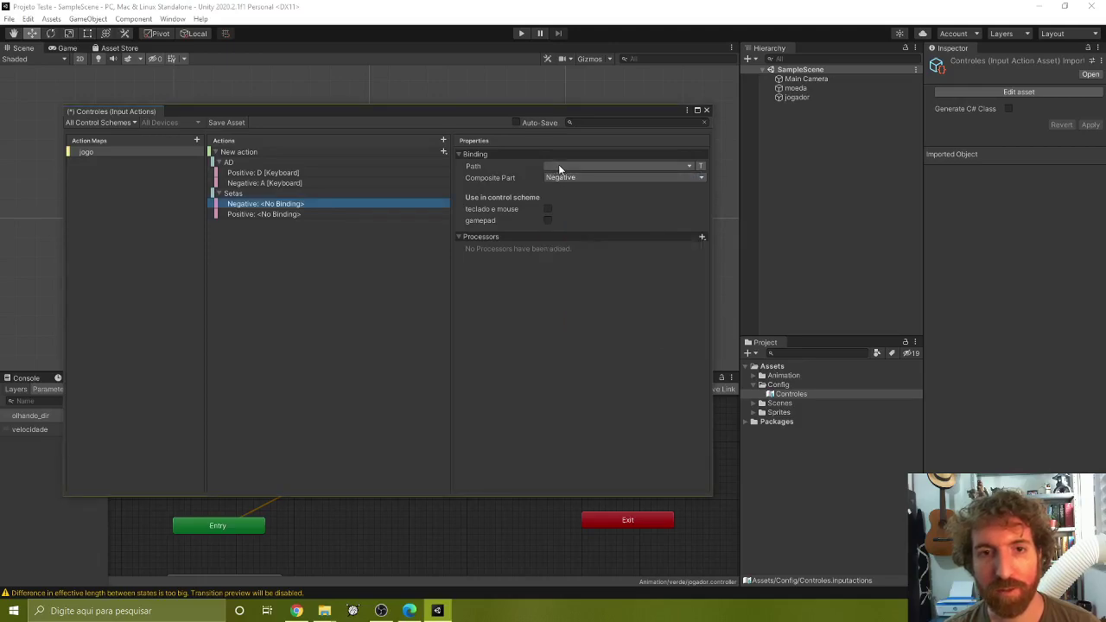
{"action": "left_click", "coordinate": [558, 165]}
{"action": "left_click", "coordinate": [581, 236]}
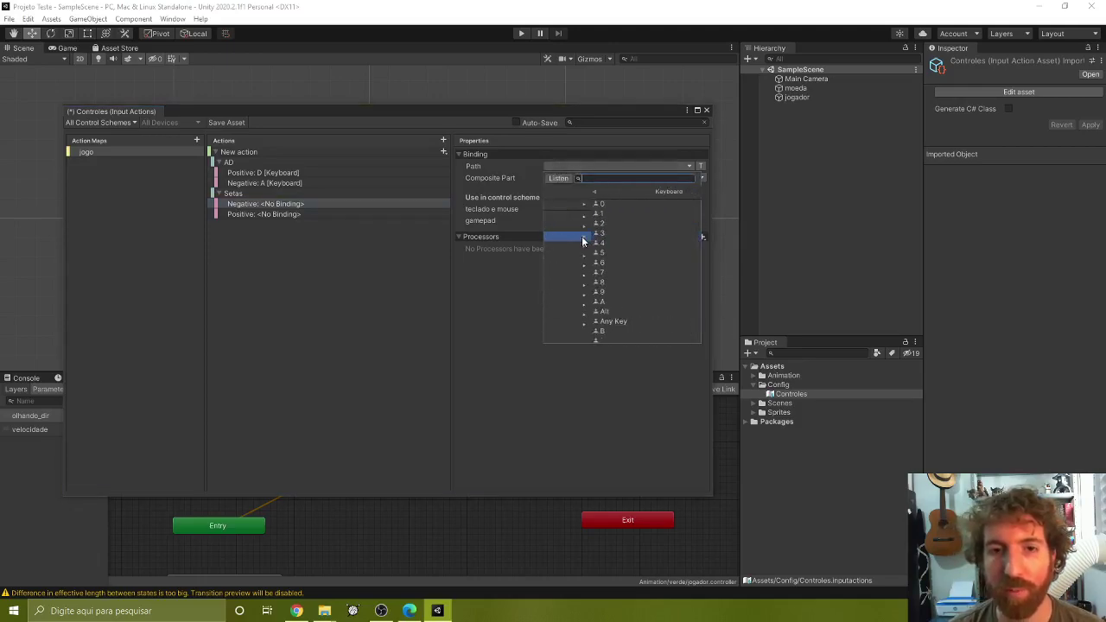
{"action": "scroll", "coordinate": [582, 236], "scroll_direction": "down", "scroll_amount": 5}
{"action": "scroll", "coordinate": [581, 241], "scroll_direction": "down", "scroll_amount": 5}
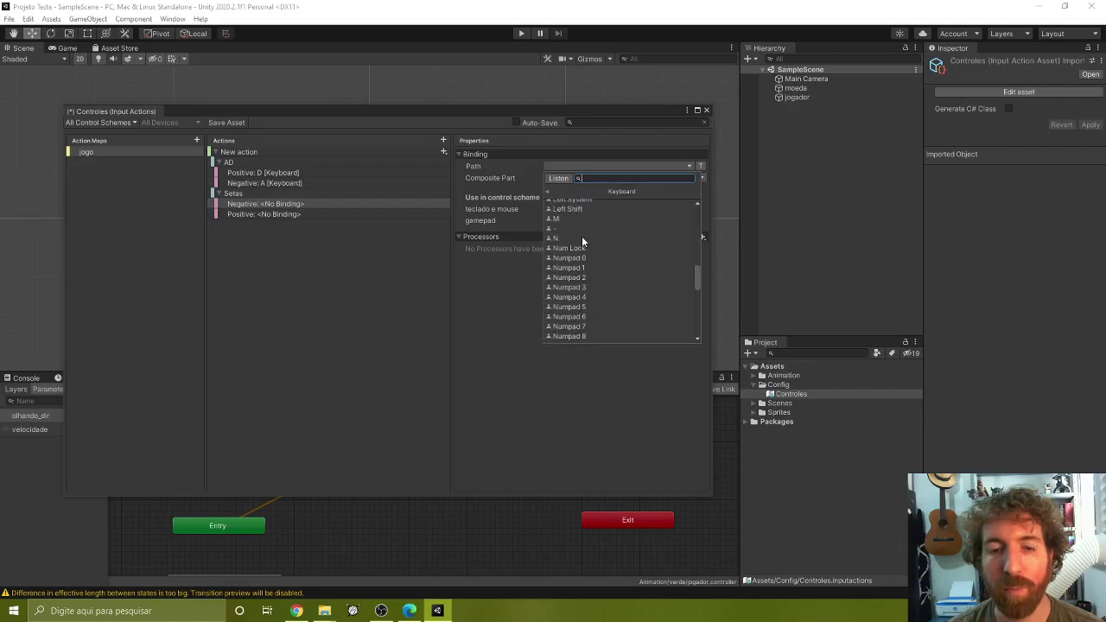
{"action": "scroll", "coordinate": [581, 241], "scroll_direction": "down", "scroll_amount": 3}
{"action": "scroll", "coordinate": [581, 241], "scroll_direction": "down", "scroll_amount": 3}
{"action": "scroll", "coordinate": [581, 241], "scroll_direction": "down", "scroll_amount": 3}
{"action": "scroll", "coordinate": [578, 265], "scroll_direction": "up", "scroll_amount": 5}
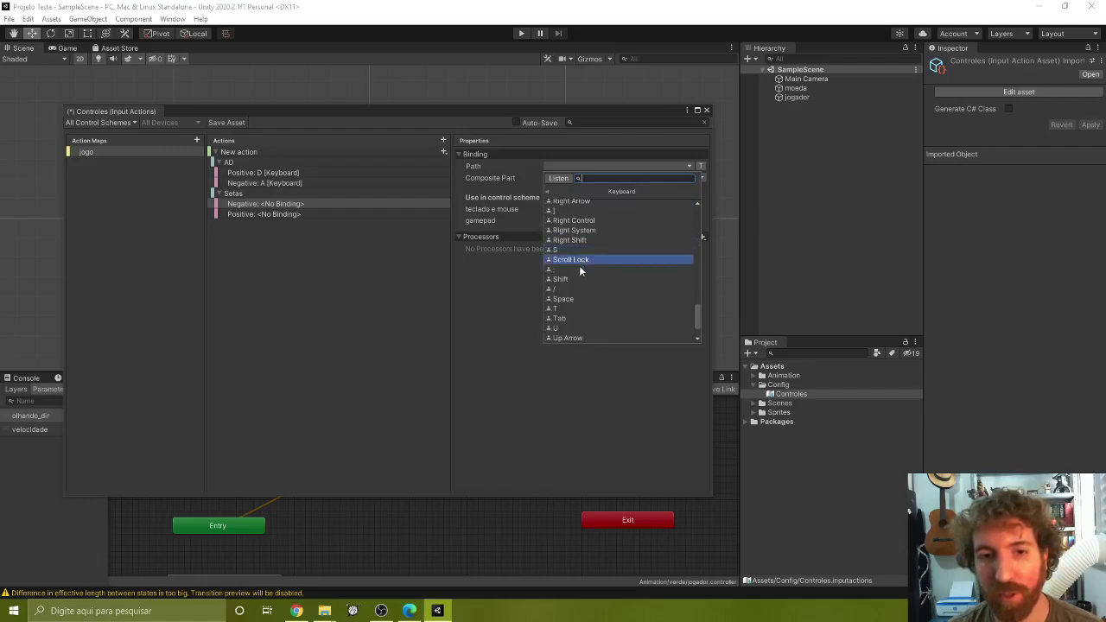
{"action": "scroll", "coordinate": [652, 257], "scroll_direction": "up", "scroll_amount": 5}
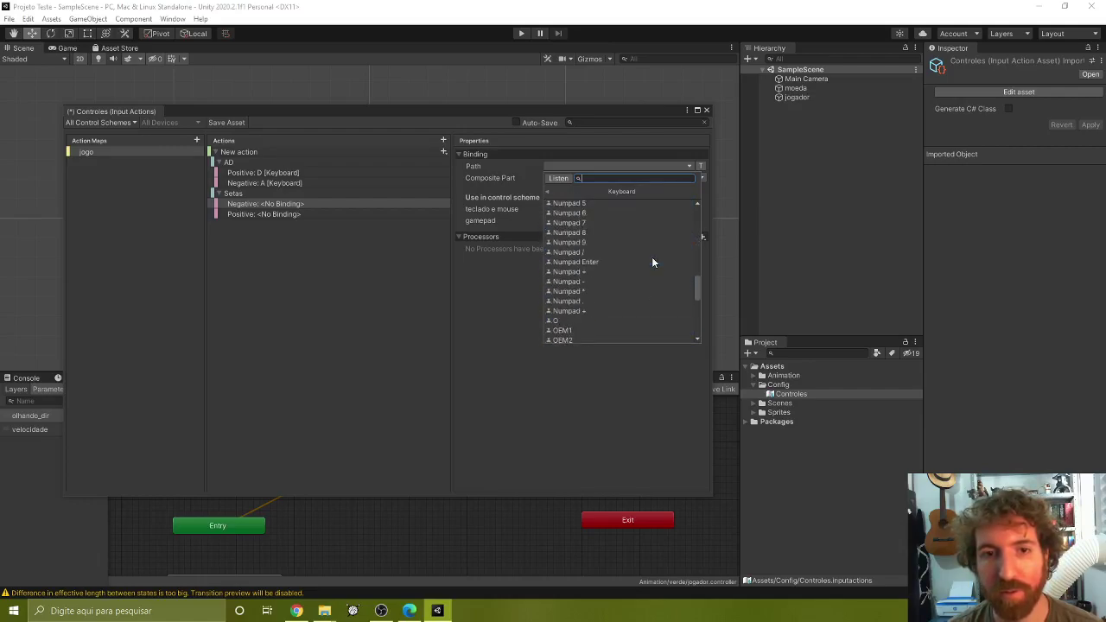
{"action": "scroll", "coordinate": [652, 255], "scroll_direction": "up", "scroll_amount": 4}
{"action": "scroll", "coordinate": [584, 225], "scroll_direction": "up", "scroll_amount": 1}
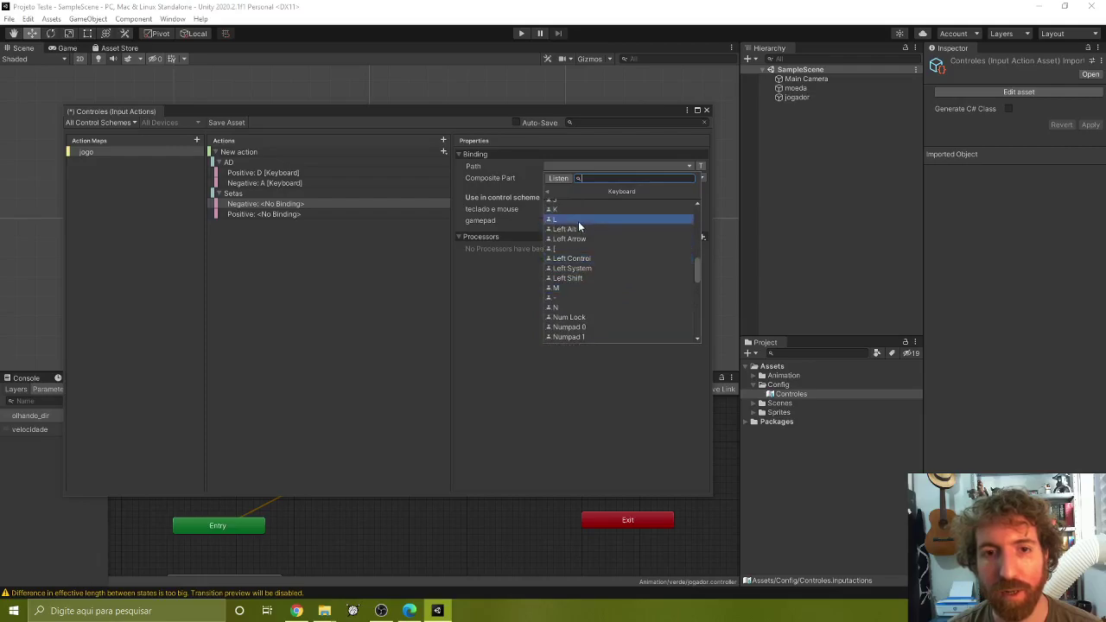
{"action": "left_click", "coordinate": [576, 239]}
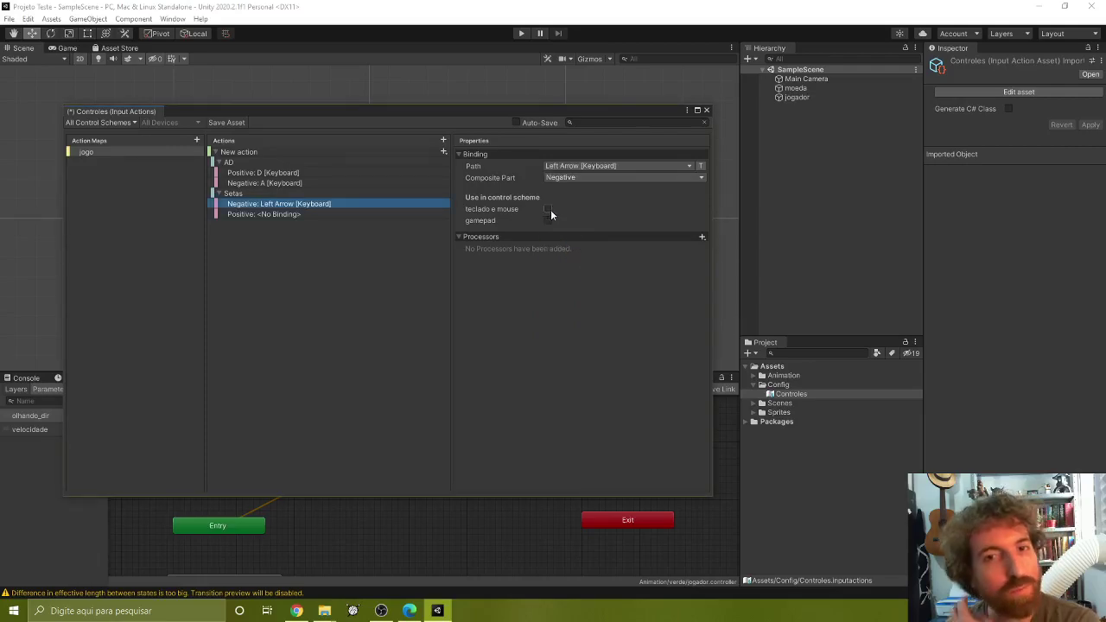
Step: Bind the Setas Positive part to Right Arrow, included in the 'teclado e mouse' scheme
{"action": "left_click", "coordinate": [392, 213]}
{"action": "left_click", "coordinate": [591, 165]}
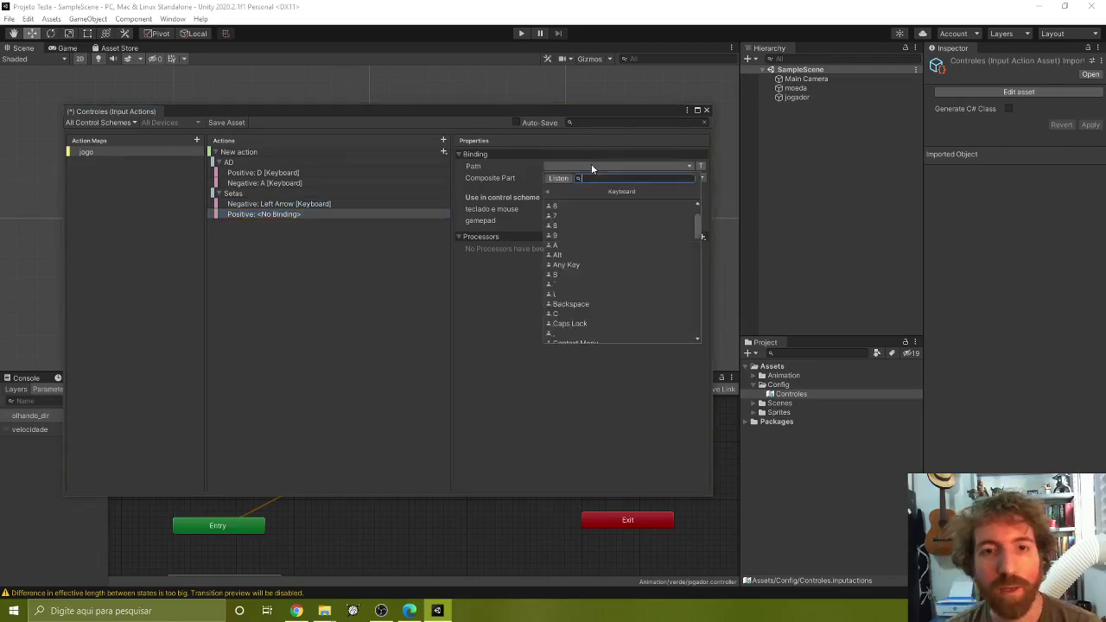
{"action": "scroll", "coordinate": [586, 233], "scroll_direction": "down", "scroll_amount": 2}
{"action": "scroll", "coordinate": [586, 244], "scroll_direction": "down", "scroll_amount": 2}
{"action": "scroll", "coordinate": [586, 249], "scroll_direction": "down", "scroll_amount": 3}
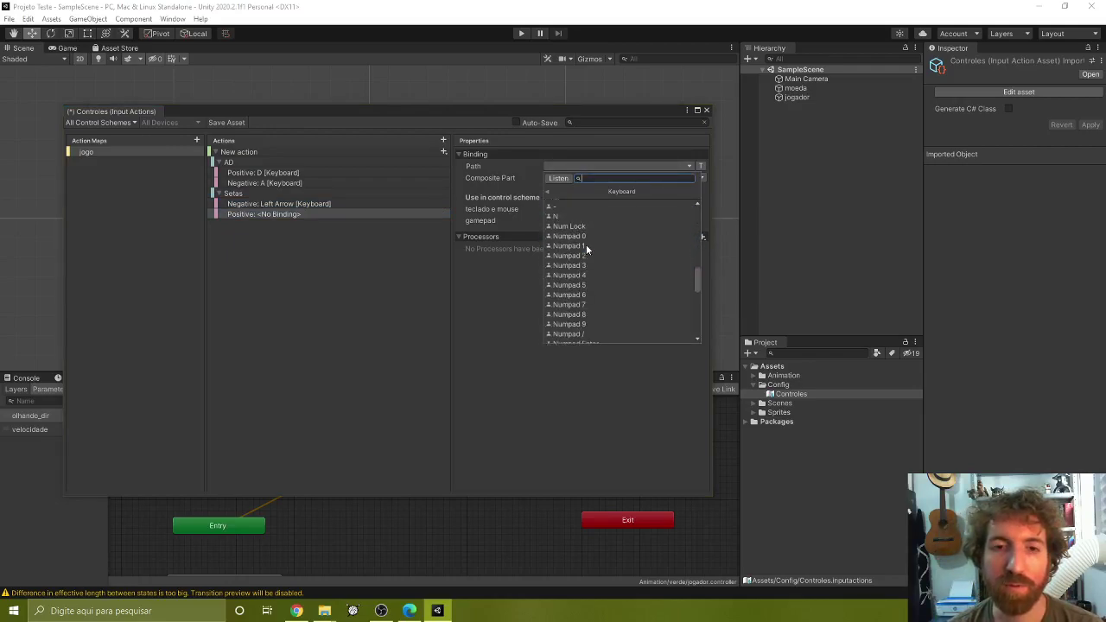
{"action": "scroll", "coordinate": [586, 249], "scroll_direction": "down", "scroll_amount": 3}
{"action": "scroll", "coordinate": [586, 249], "scroll_direction": "down", "scroll_amount": 3}
{"action": "scroll", "coordinate": [584, 250], "scroll_direction": "down", "scroll_amount": 2}
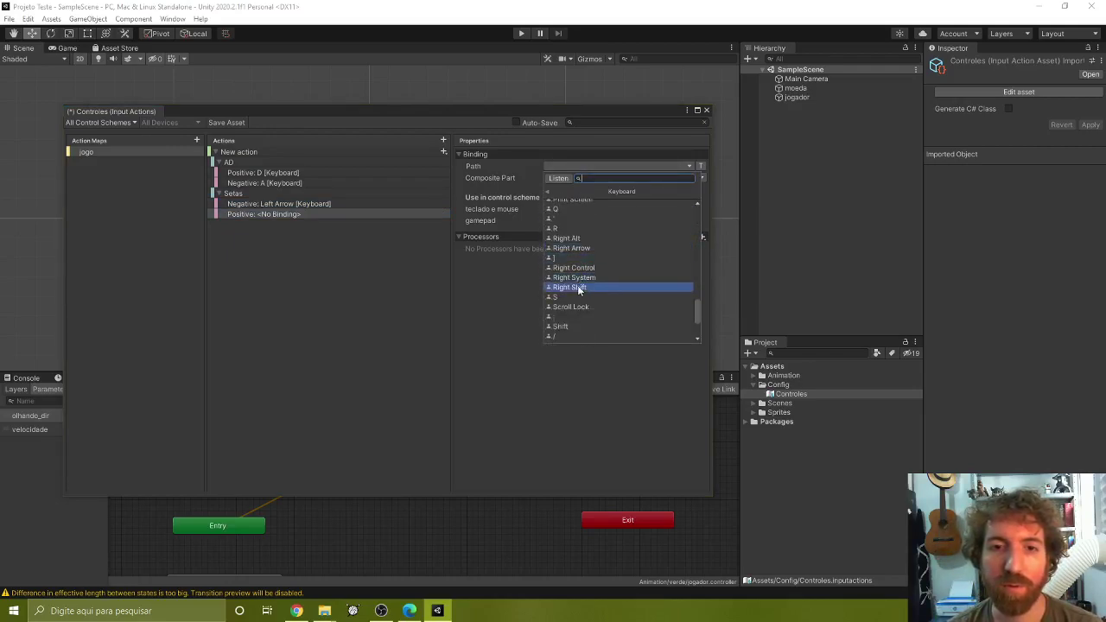
{"action": "left_click", "coordinate": [575, 249]}
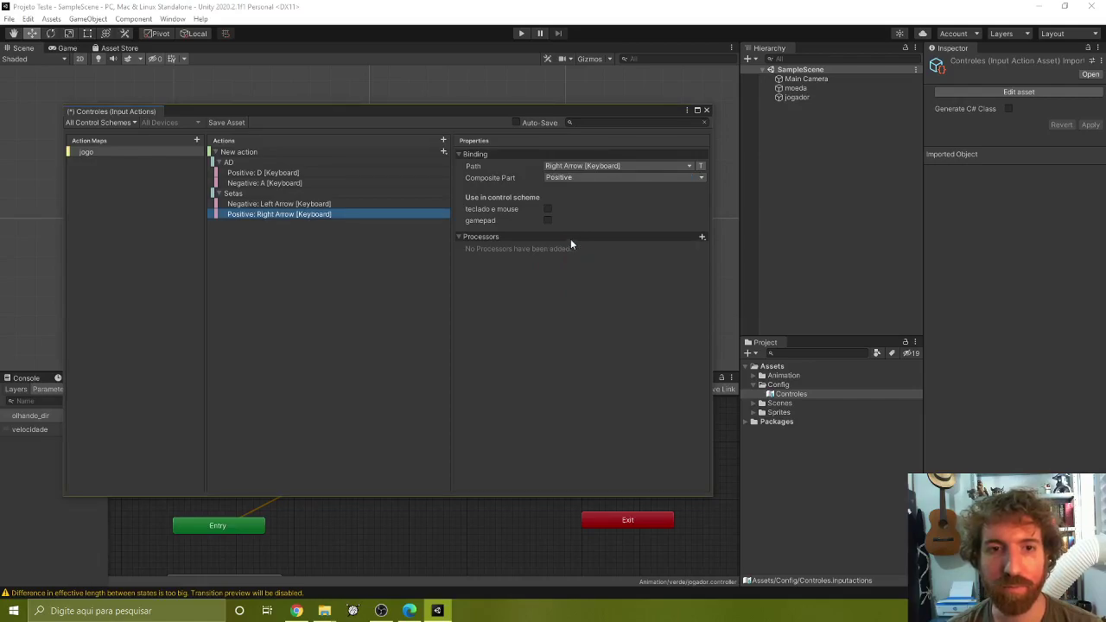
{"action": "left_click", "coordinate": [547, 209]}
Step: Save the Controles asset with Save Asset and close the Input Actions window
{"action": "left_click", "coordinate": [279, 272]}
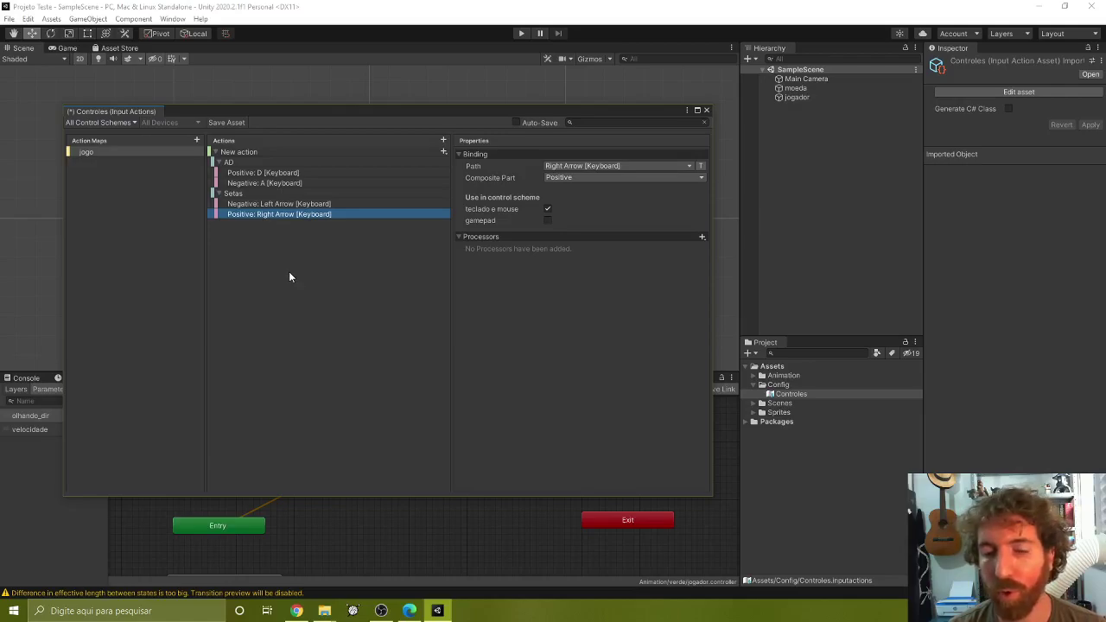
{"action": "left_click", "coordinate": [238, 121]}
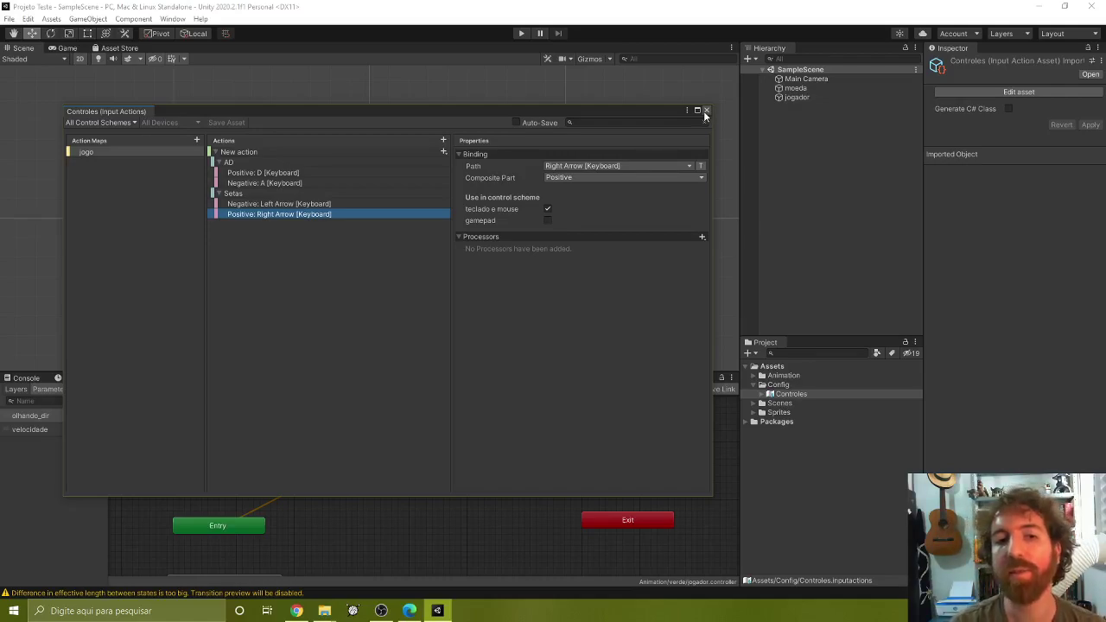
{"action": "left_click", "coordinate": [705, 113]}
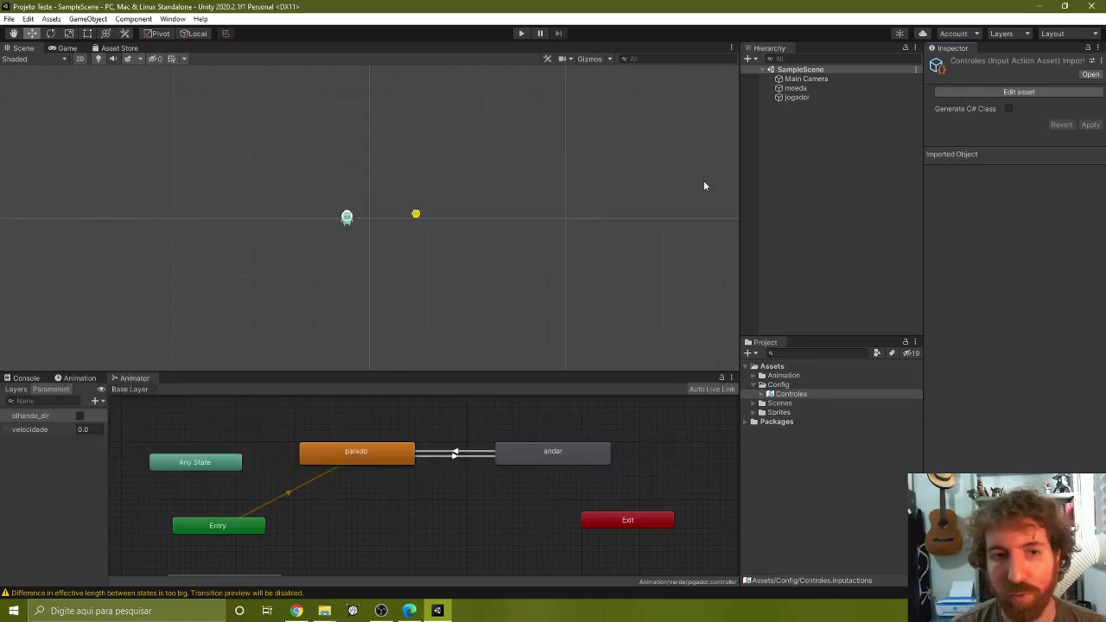